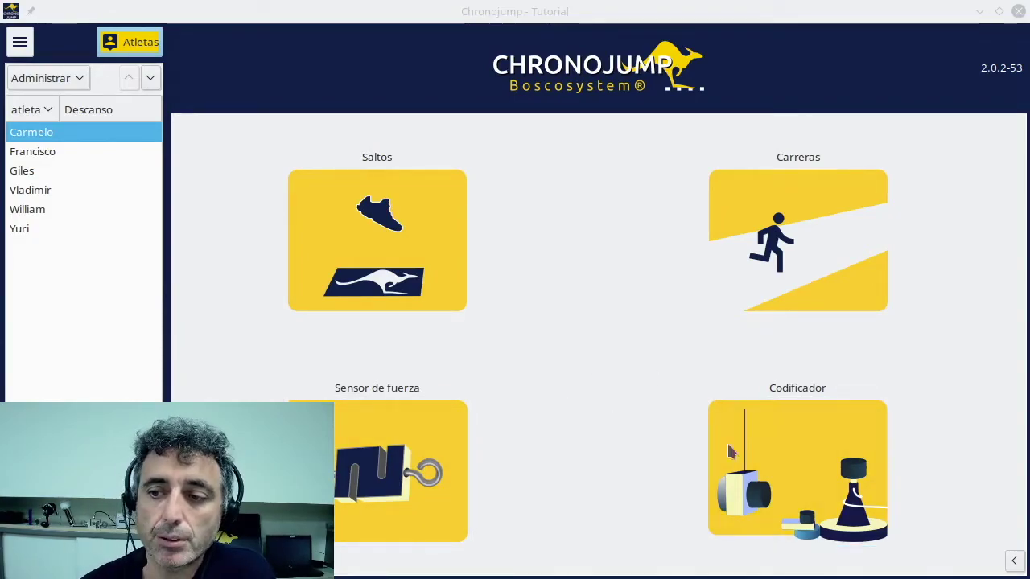
# Open the Gravitatoria encoder mode and configure the connected device's type as Codificador.
pyautogui.click(813, 460)
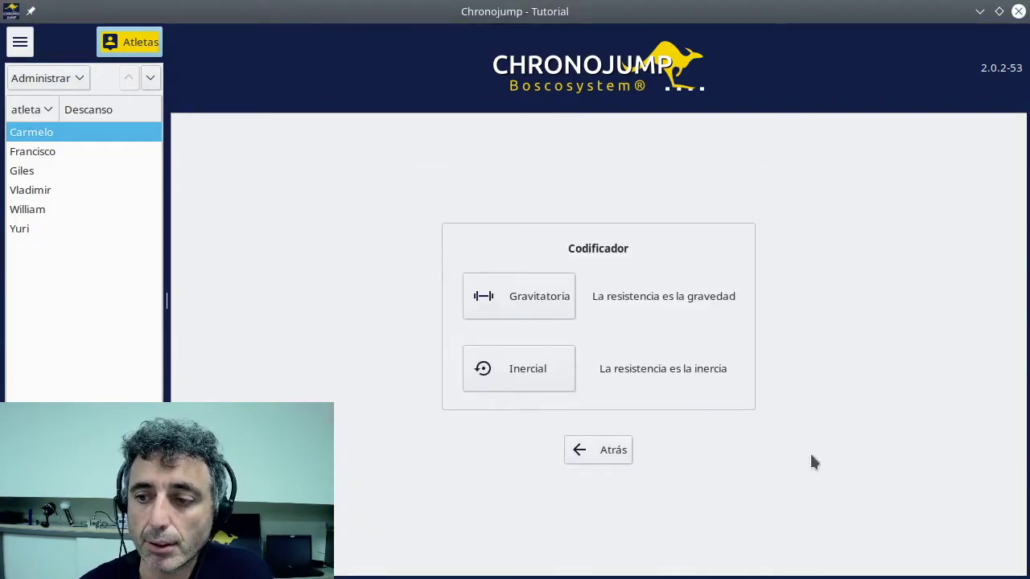
pyautogui.click(531, 298)
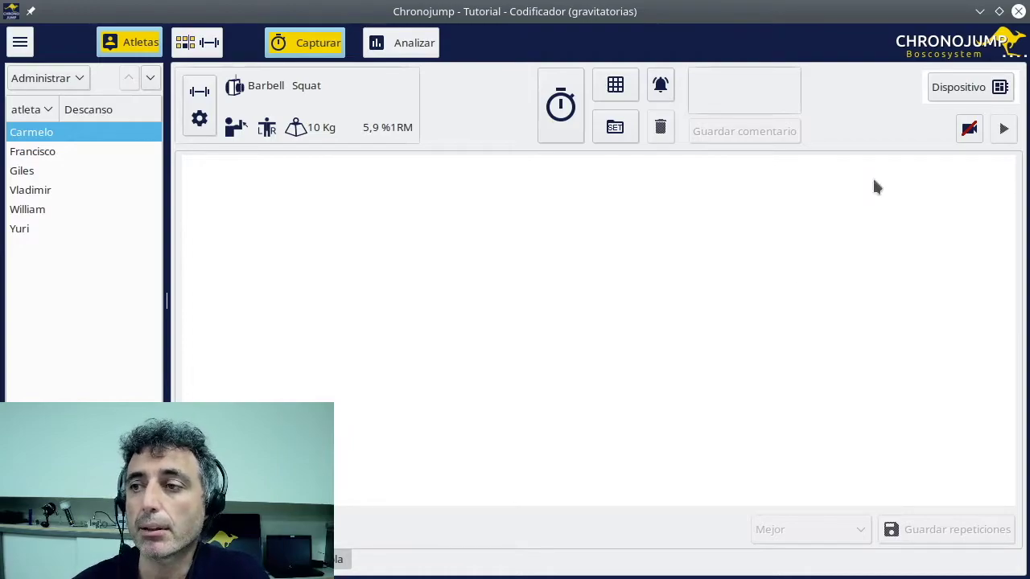
pyautogui.click(970, 87)
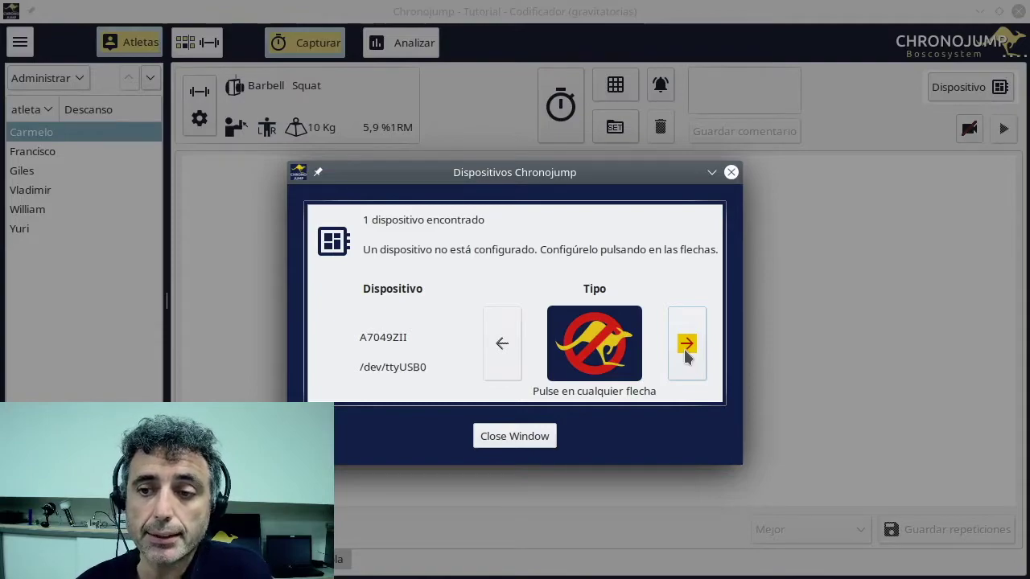
pyautogui.click(685, 352)
pyautogui.click(685, 353)
pyautogui.click(685, 353)
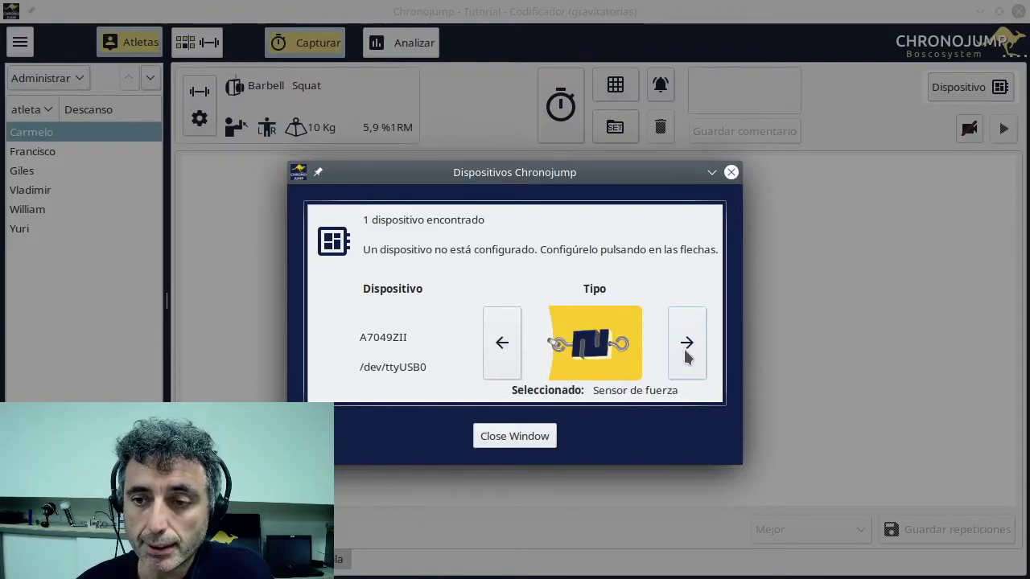
pyautogui.click(685, 352)
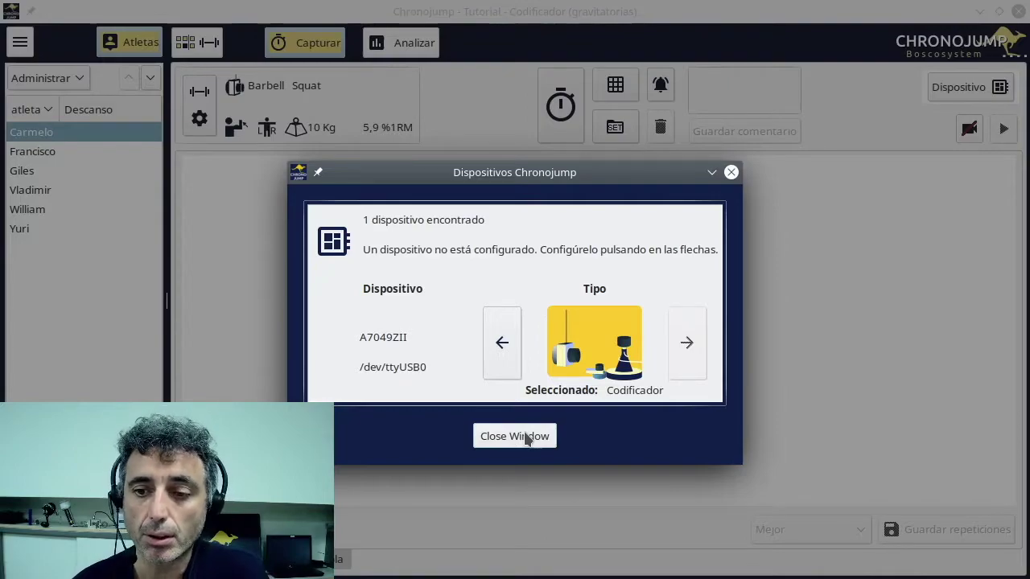
pyautogui.click(525, 437)
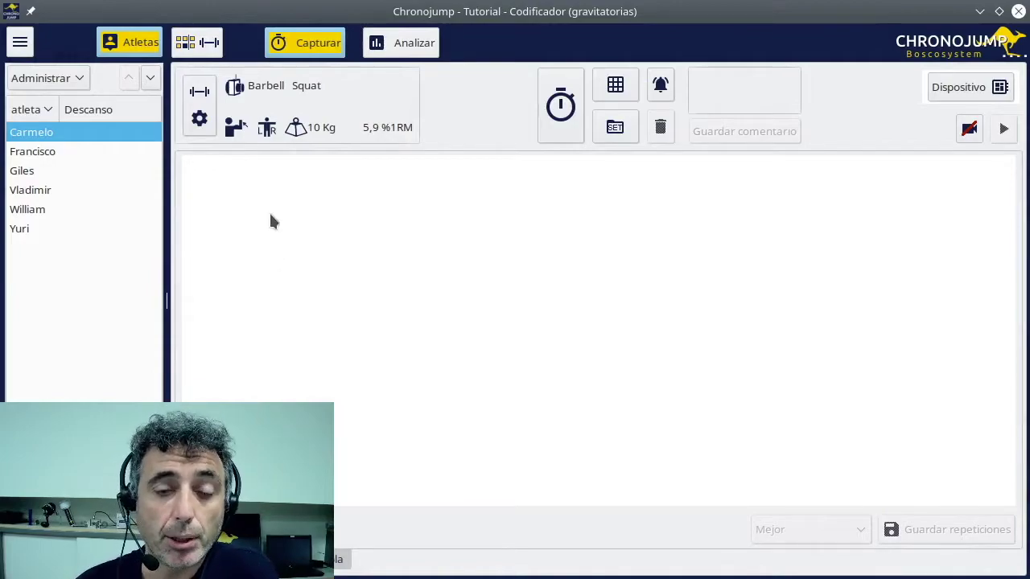
# Open the capture's exercise settings, browse the exercise list and choose Squat as the exercise.
pyautogui.click(203, 120)
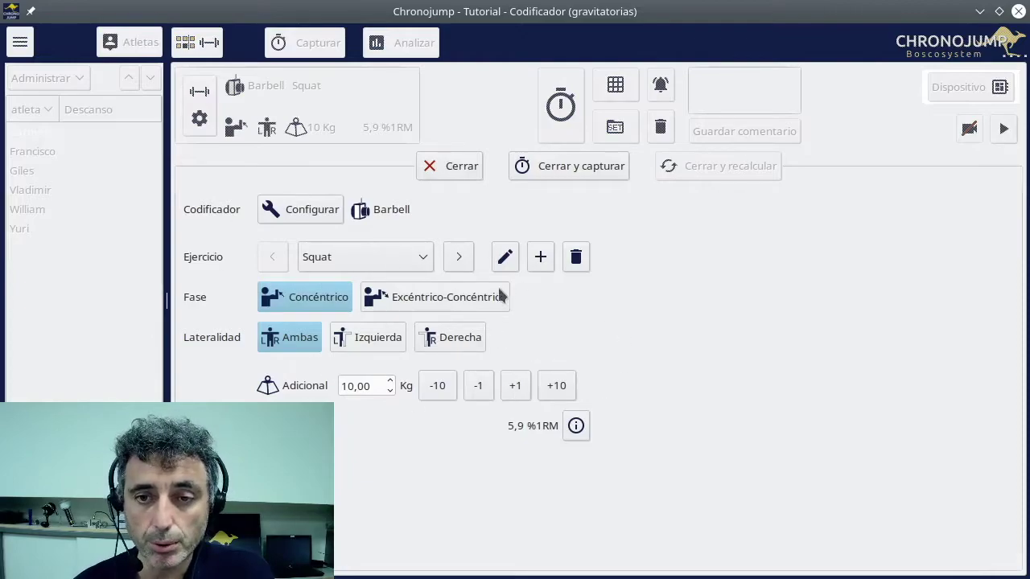
pyautogui.click(423, 259)
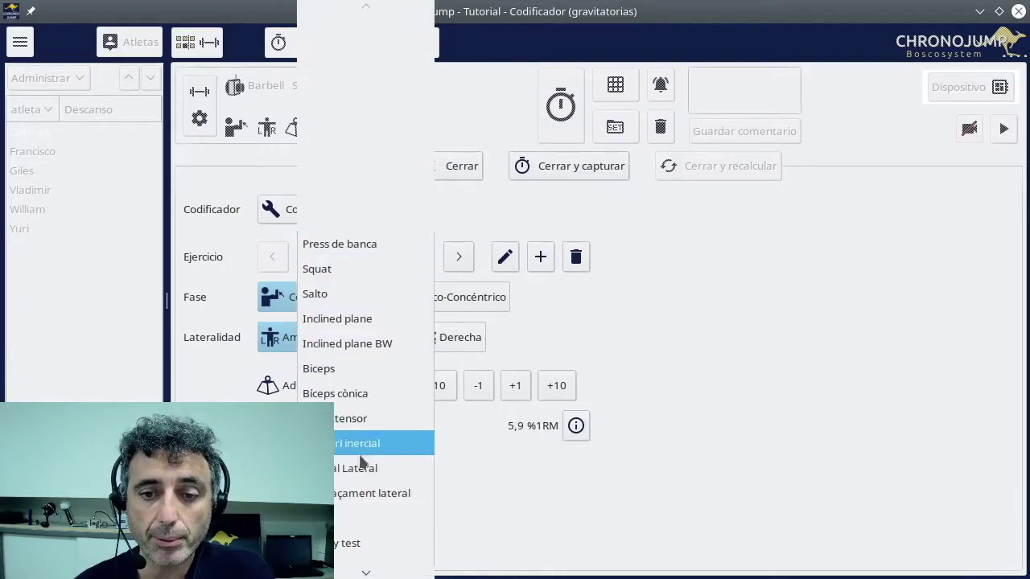
pyautogui.scroll(-10, 362, 444)
pyautogui.moveTo(361, 7)
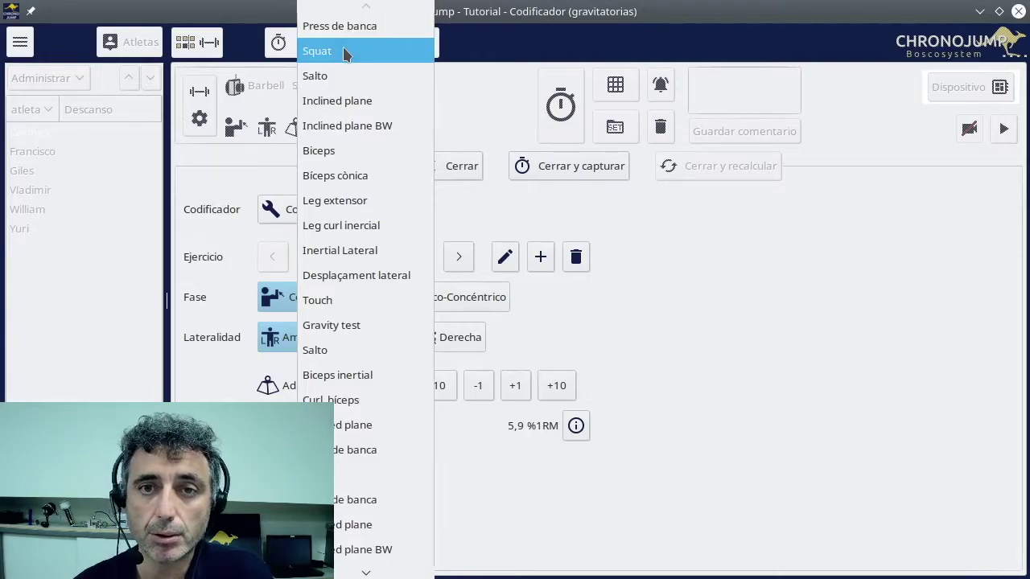
pyautogui.click(346, 53)
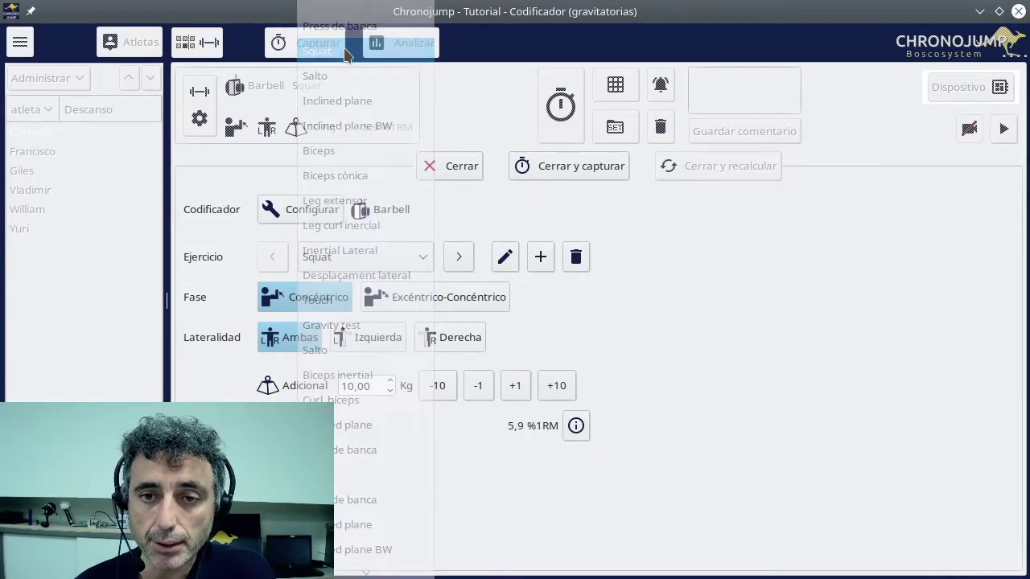
# Review the Squat exercise's definition, including displaced body weight, resistance and speed at 1RM.
pyautogui.click(507, 261)
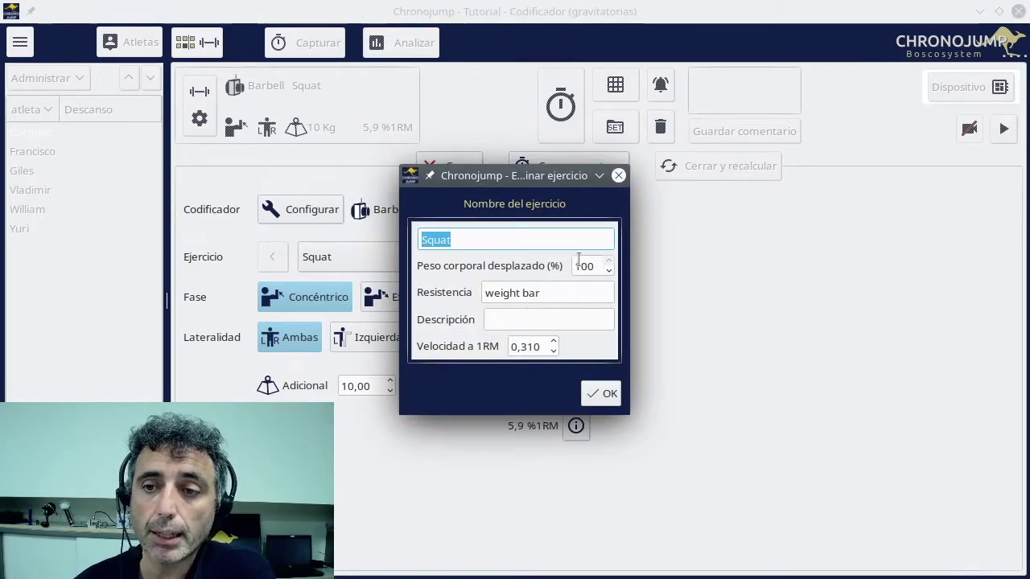
pyautogui.click(603, 394)
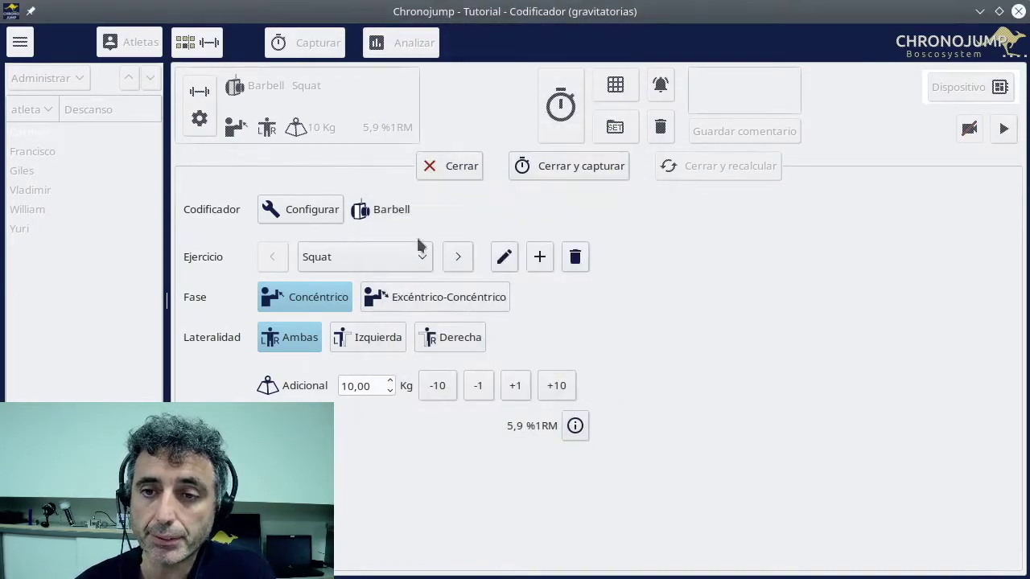
pyautogui.click(503, 257)
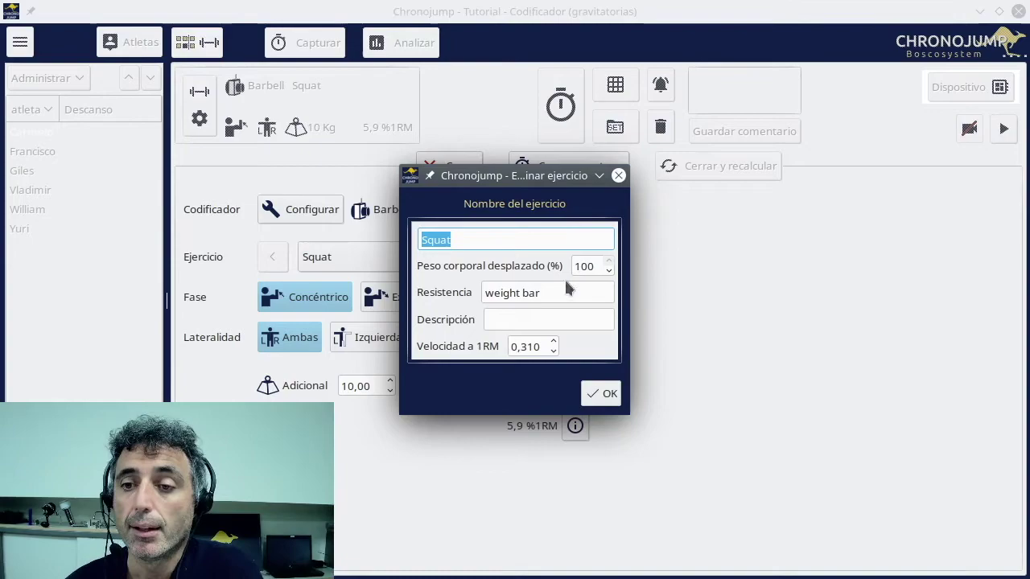
pyautogui.click(590, 393)
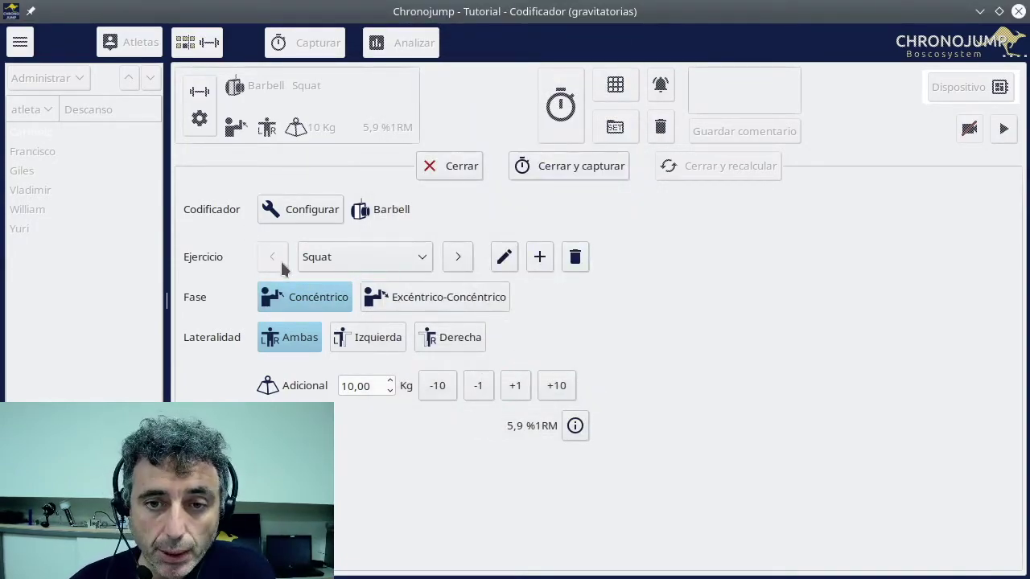
# Set the squat's phase to Concéntrico and raise the additional mass to 40 kg.
pyautogui.click(303, 303)
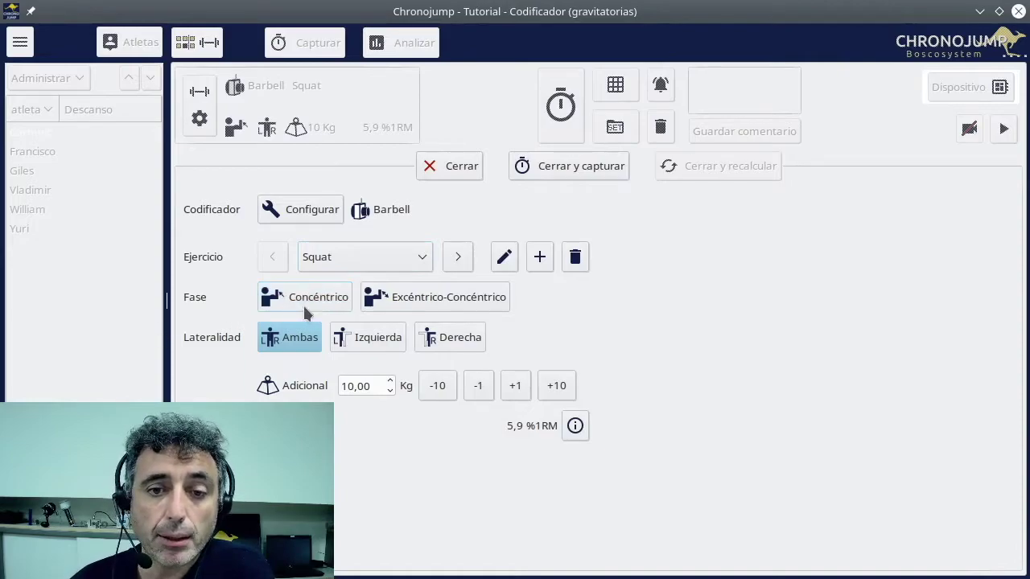
pyautogui.click(343, 307)
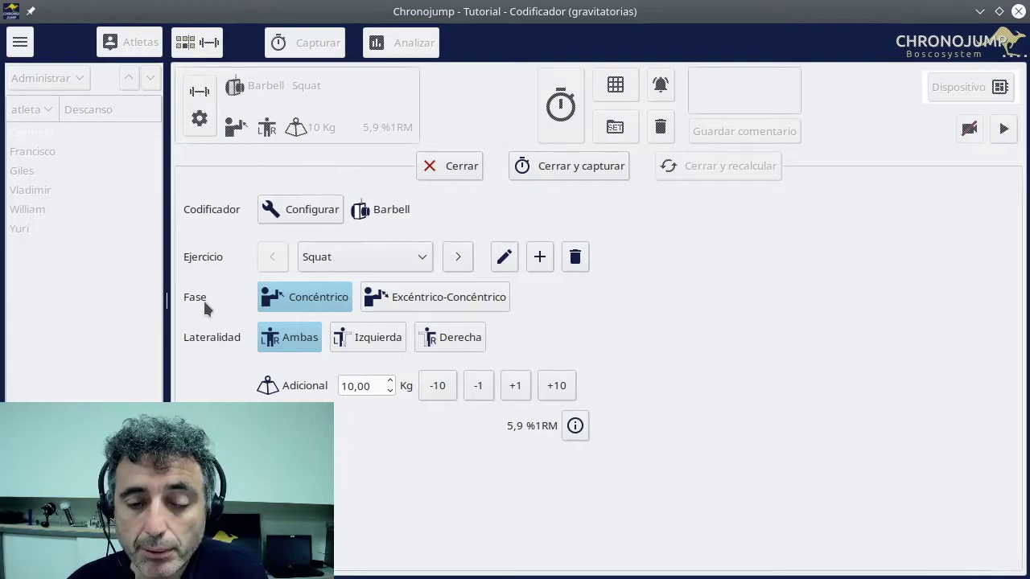
pyautogui.click(310, 302)
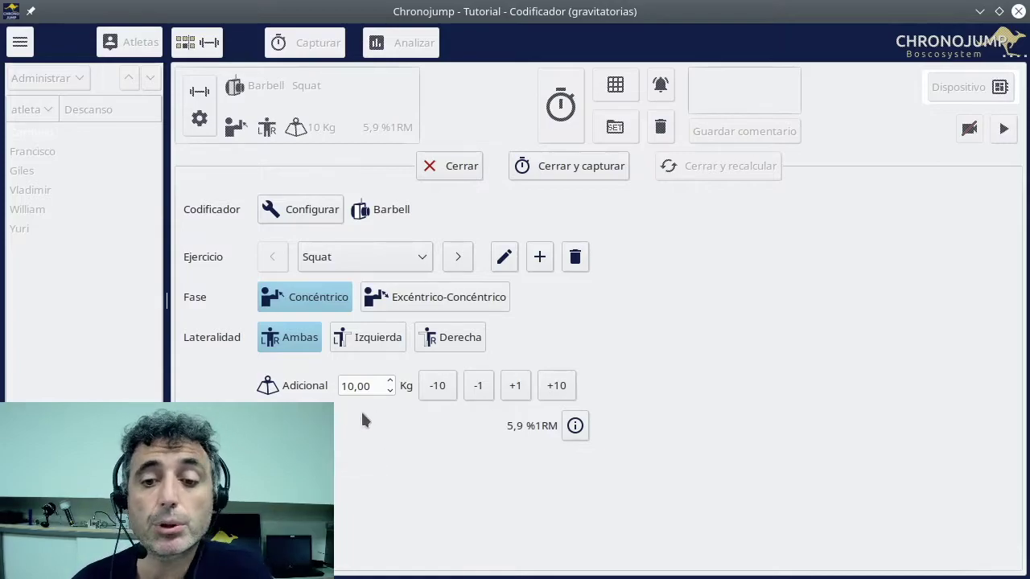
pyautogui.click(377, 387)
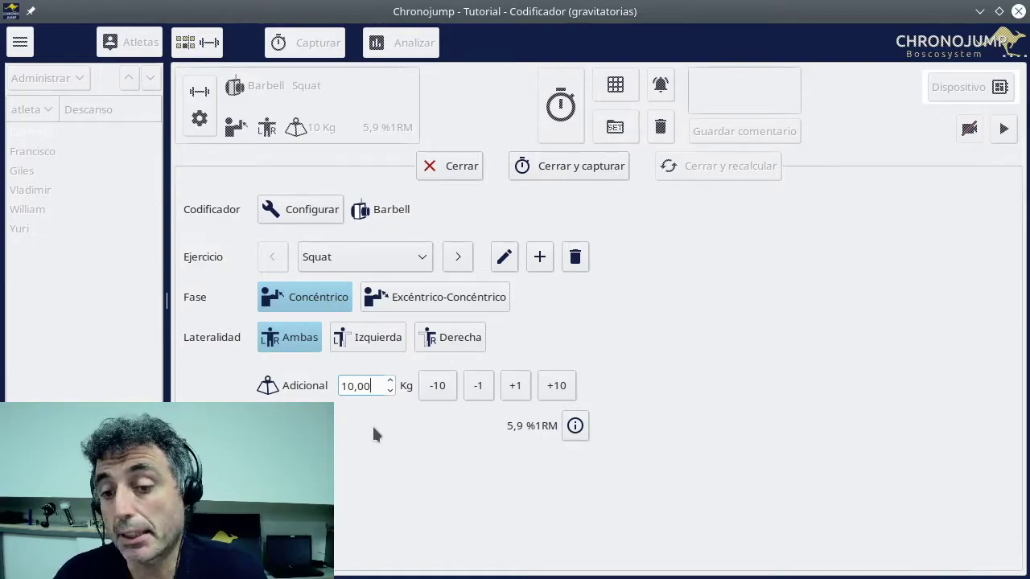
pyautogui.click(553, 385)
pyautogui.click(557, 387)
pyautogui.click(557, 388)
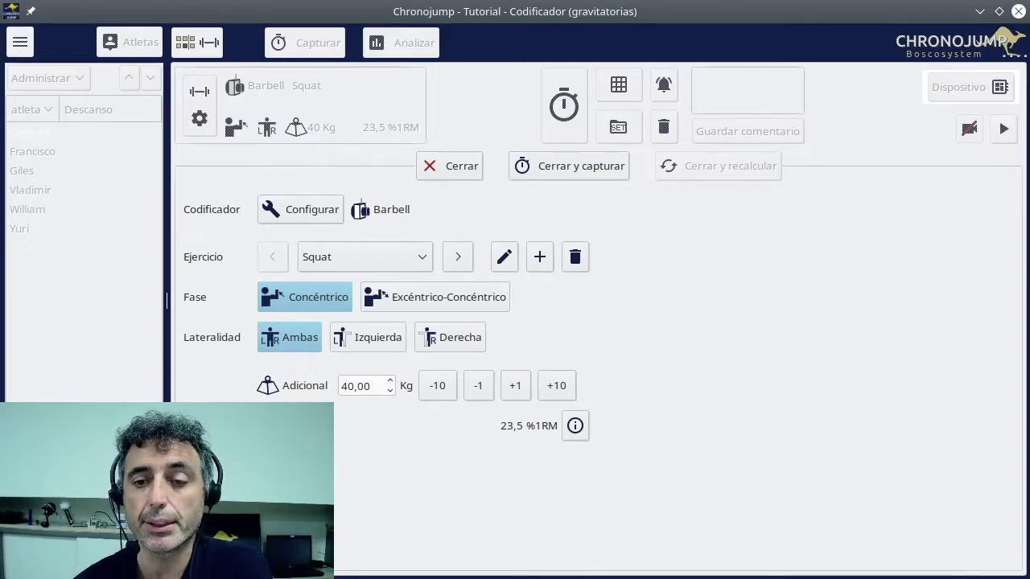
# Browse the available linear encoder configurations, return to the Linear - barbell option, and close the exercise settings.
pyautogui.click(304, 208)
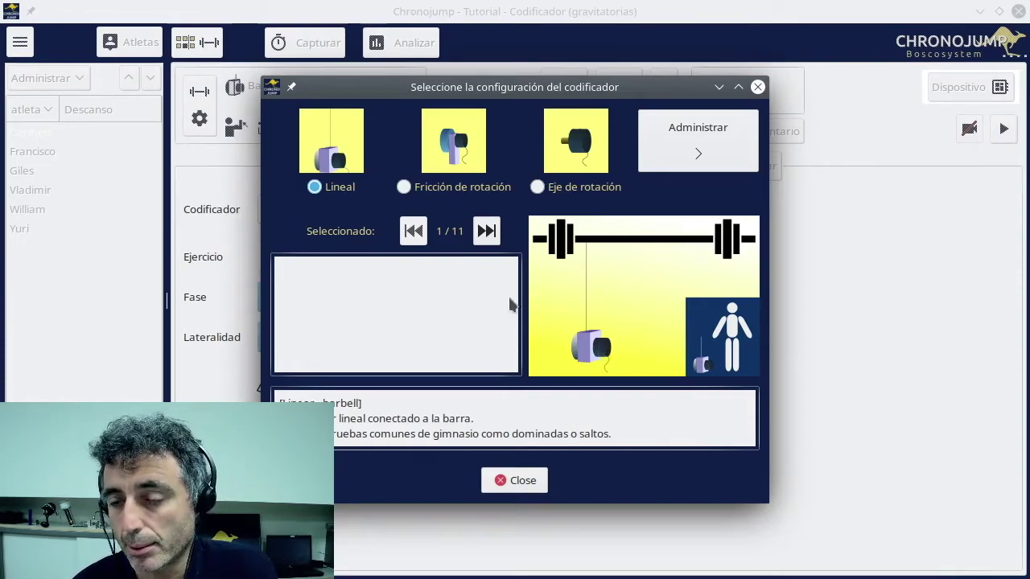
pyautogui.doubleClick(489, 232)
pyautogui.click(489, 232)
pyautogui.doubleClick(489, 231)
pyautogui.click(489, 232)
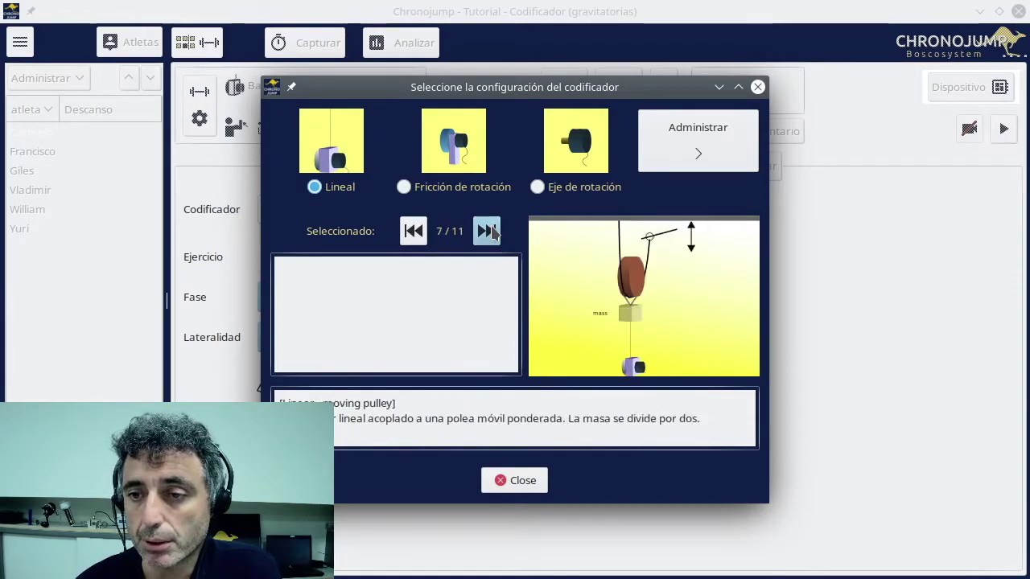
pyautogui.doubleClick(490, 232)
pyautogui.click(489, 232)
pyautogui.click(491, 232)
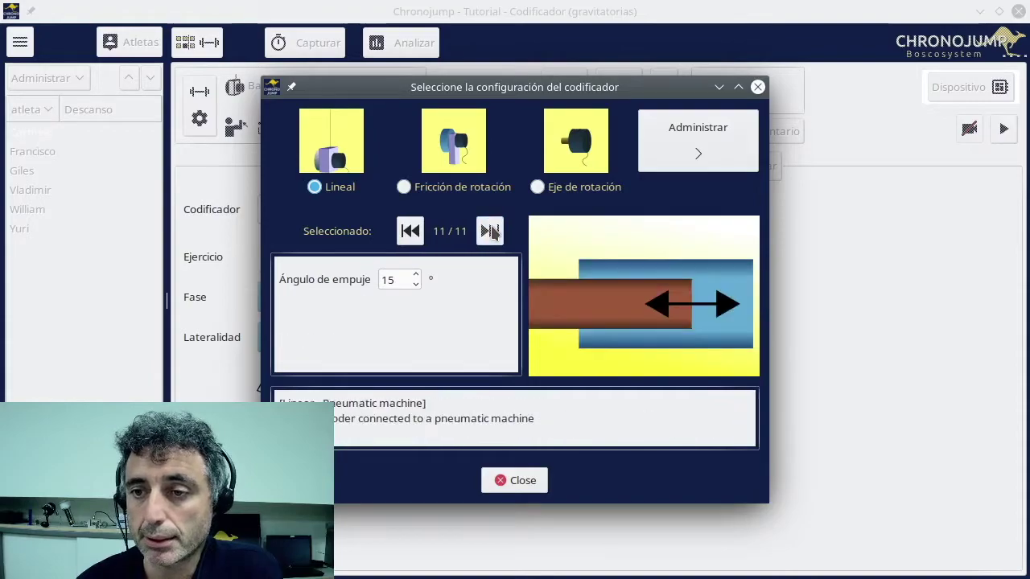
pyautogui.doubleClick(411, 233)
pyautogui.doubleClick(411, 232)
pyautogui.click(410, 233)
pyautogui.doubleClick(410, 232)
pyautogui.doubleClick(411, 232)
pyautogui.click(410, 232)
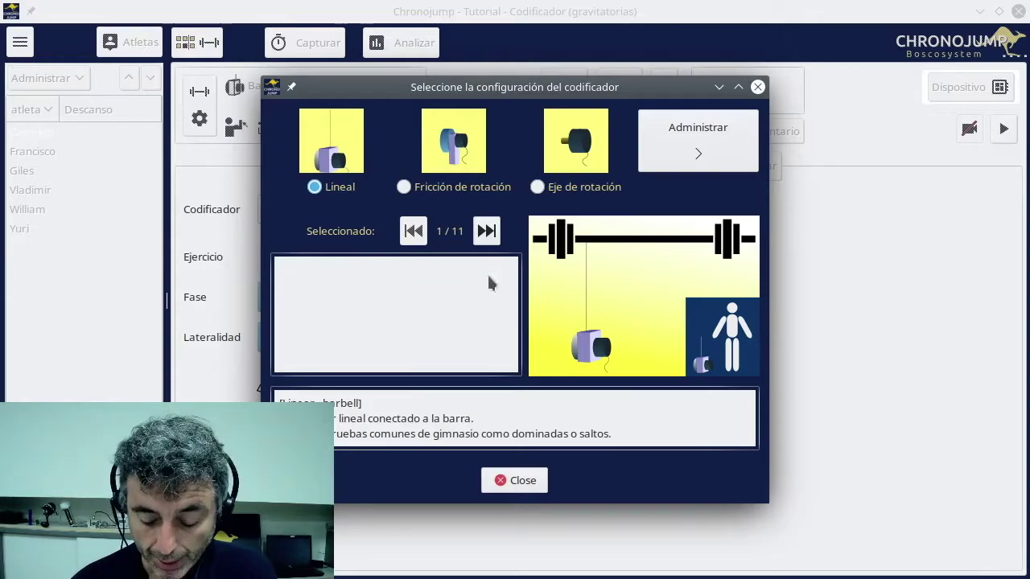
pyautogui.click(515, 481)
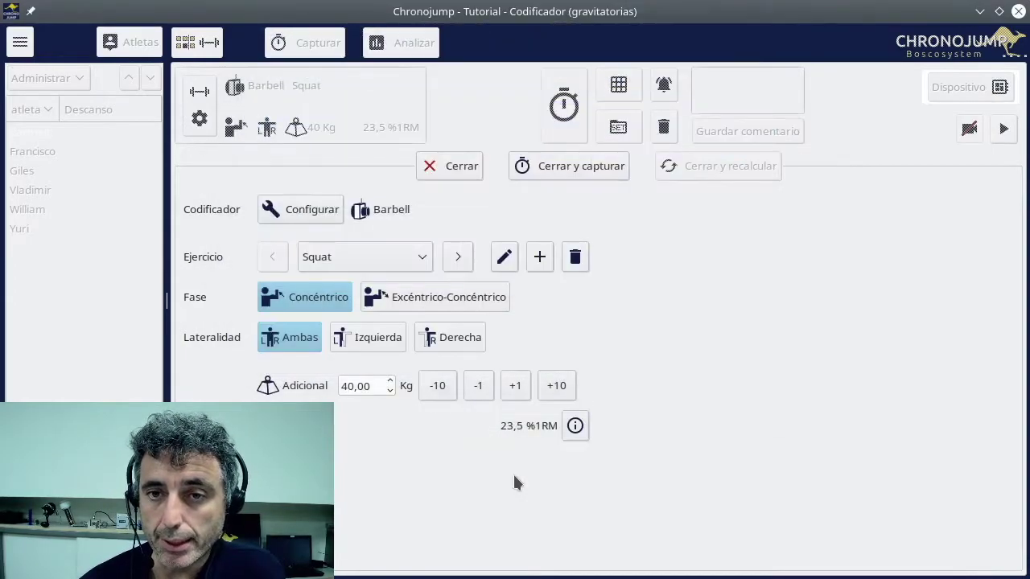
pyautogui.click(459, 166)
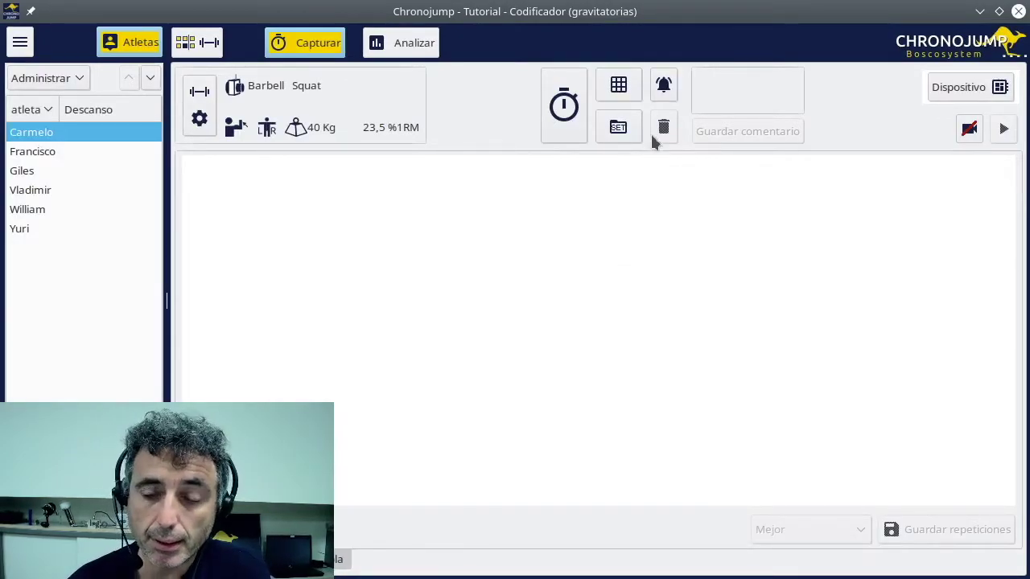
# Review the automatic feedback settings, including the main variable choices and the upper and lower percentage thresholds.
pyautogui.click(665, 87)
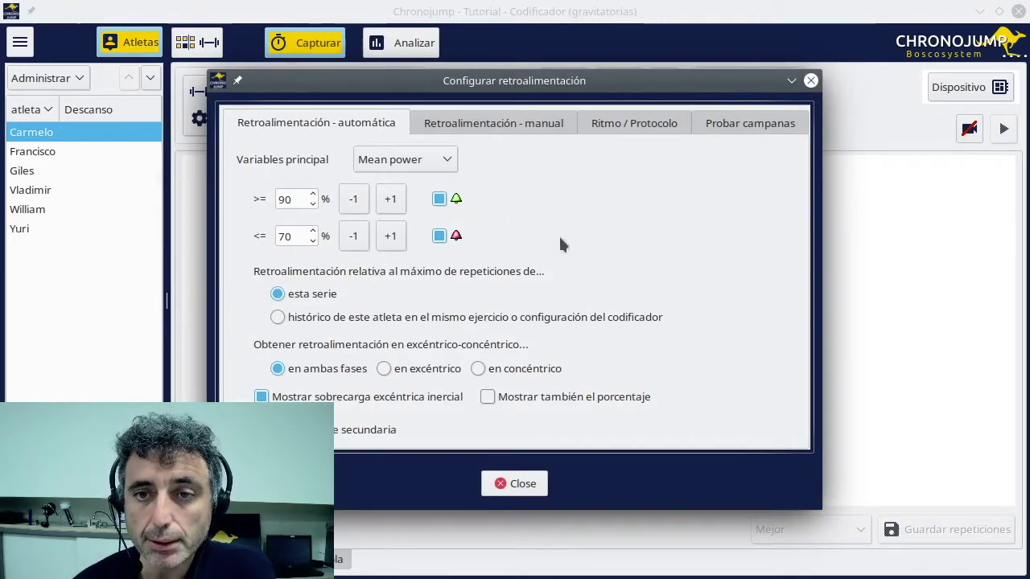
pyautogui.click(448, 161)
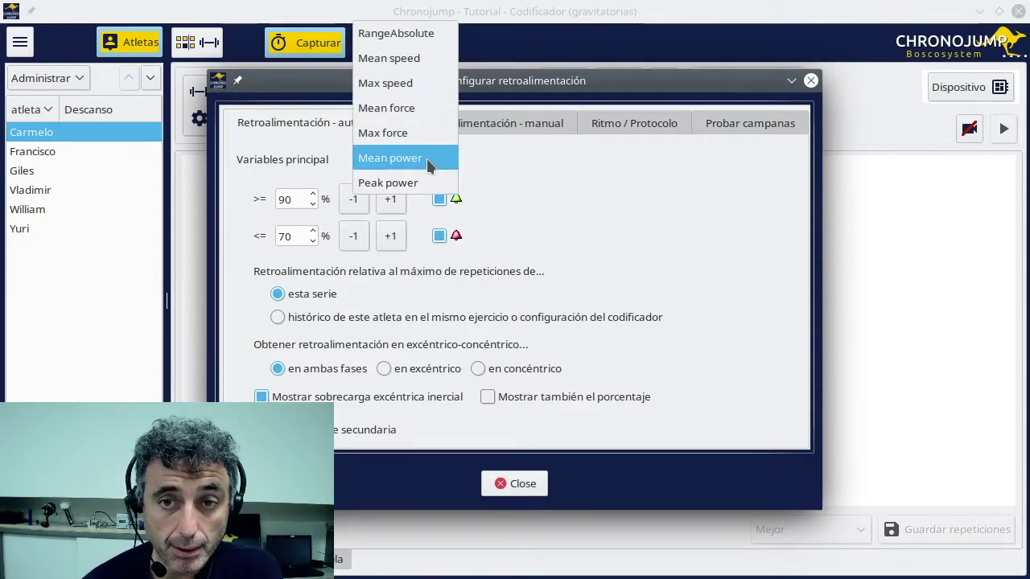
pyautogui.click(498, 163)
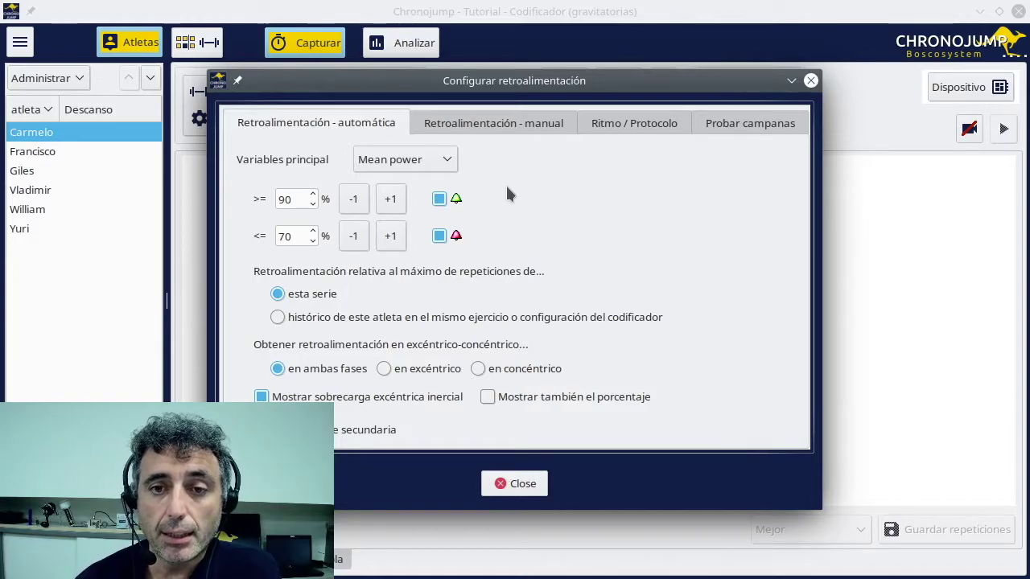
pyautogui.click(298, 199)
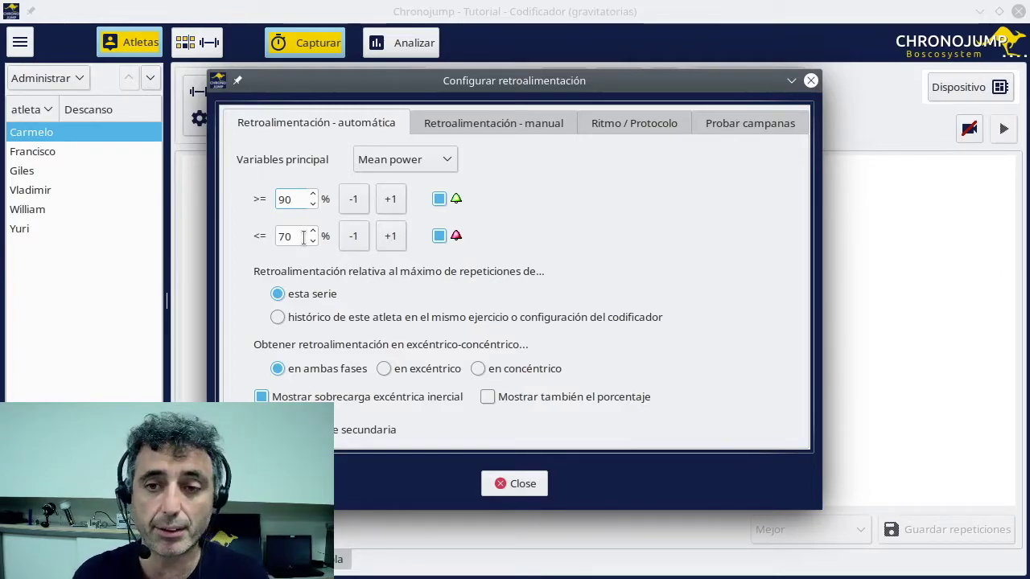
pyautogui.click(455, 238)
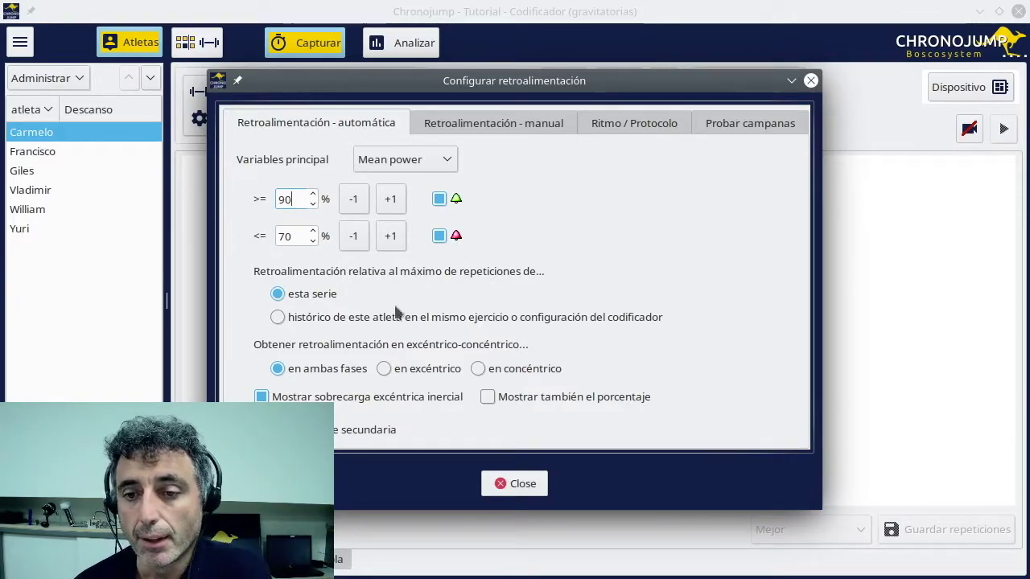
pyautogui.click(510, 486)
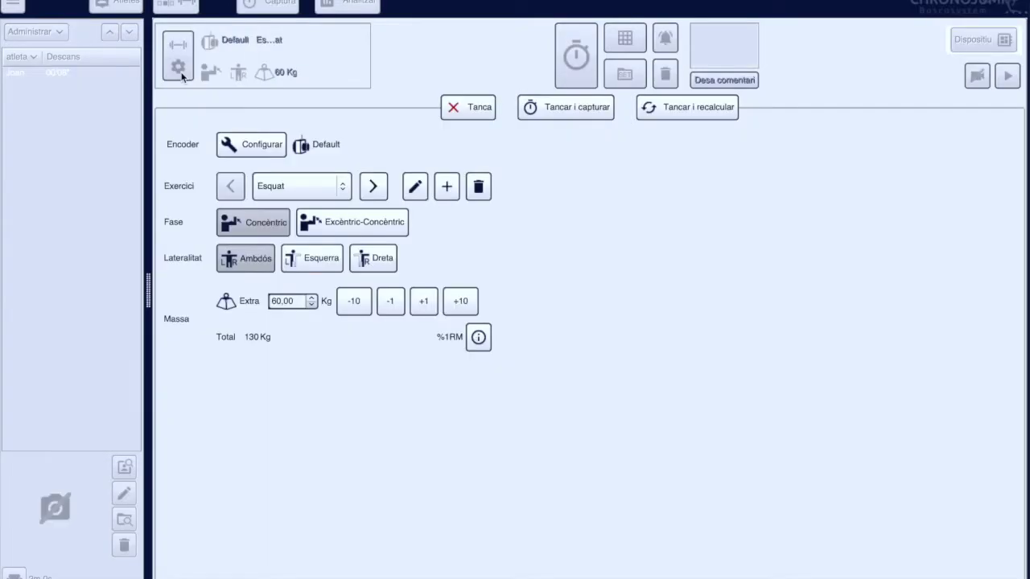
# Increase the Esquat exercise's extra mass to 80 kg and add a further 10 kg.
pyautogui.click(460, 301)
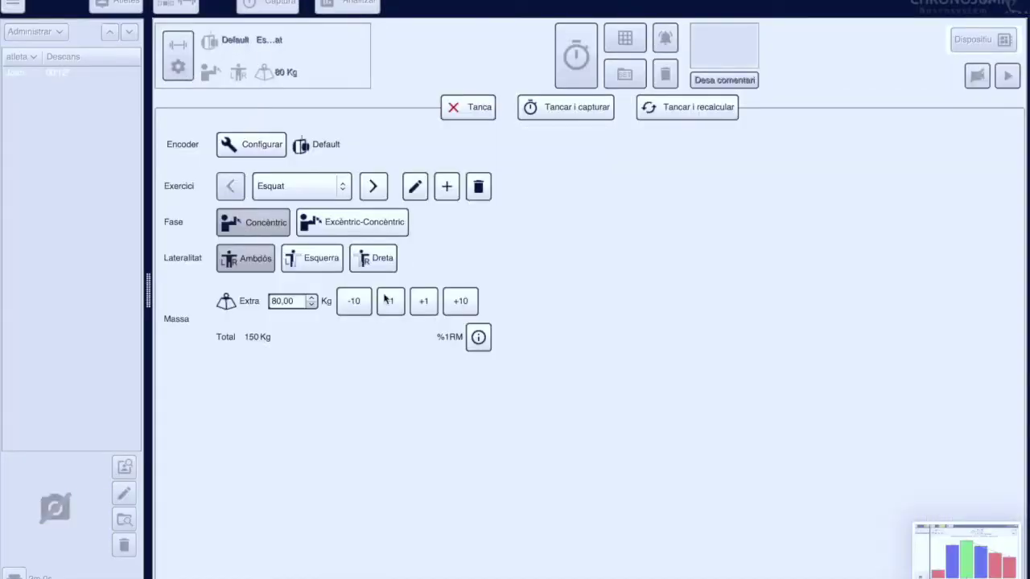
pyautogui.click(462, 301)
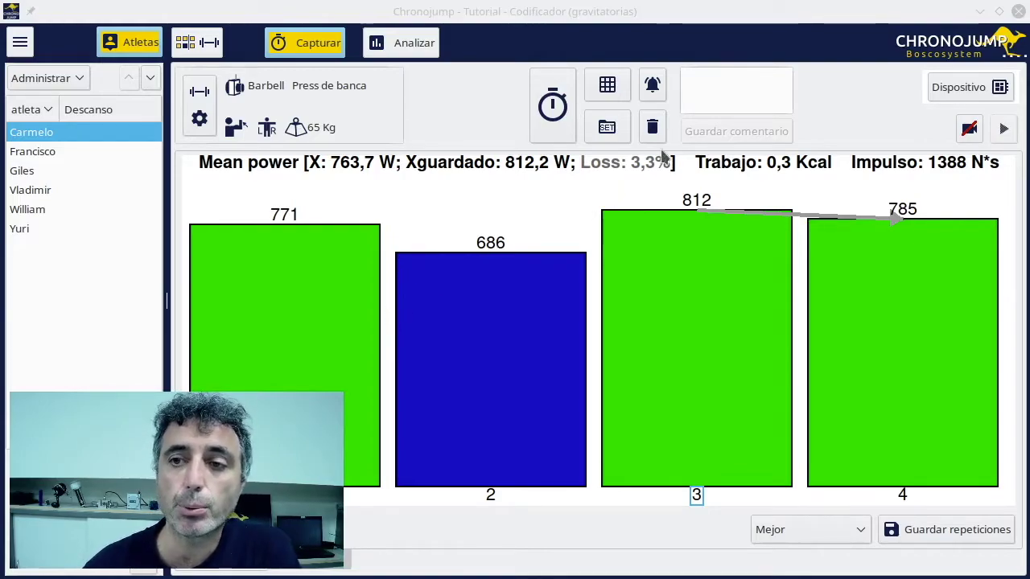
# Load saved series 1, the Press de banca set with 65 kg additional weight.
pyautogui.click(607, 127)
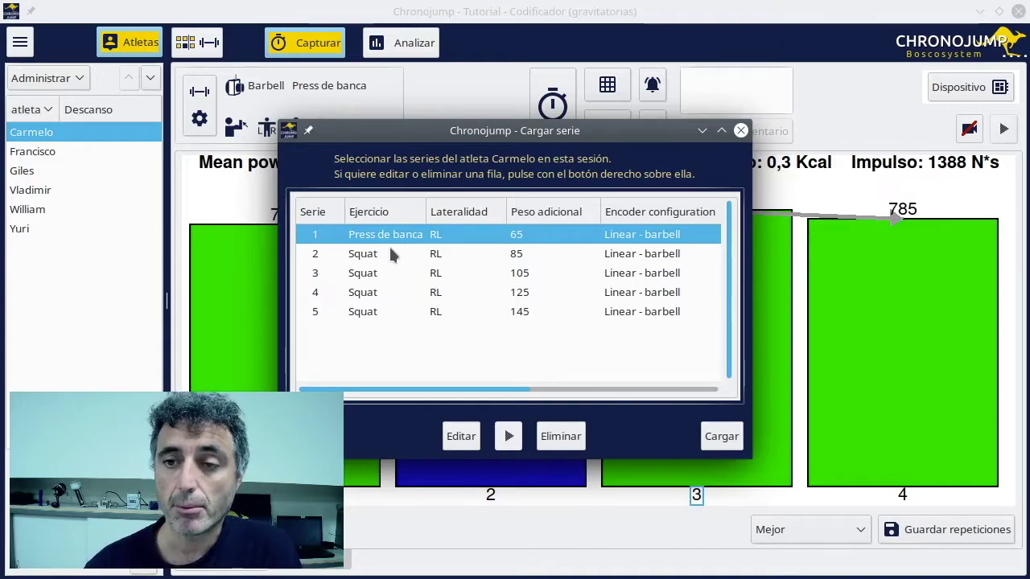
pyautogui.doubleClick(474, 239)
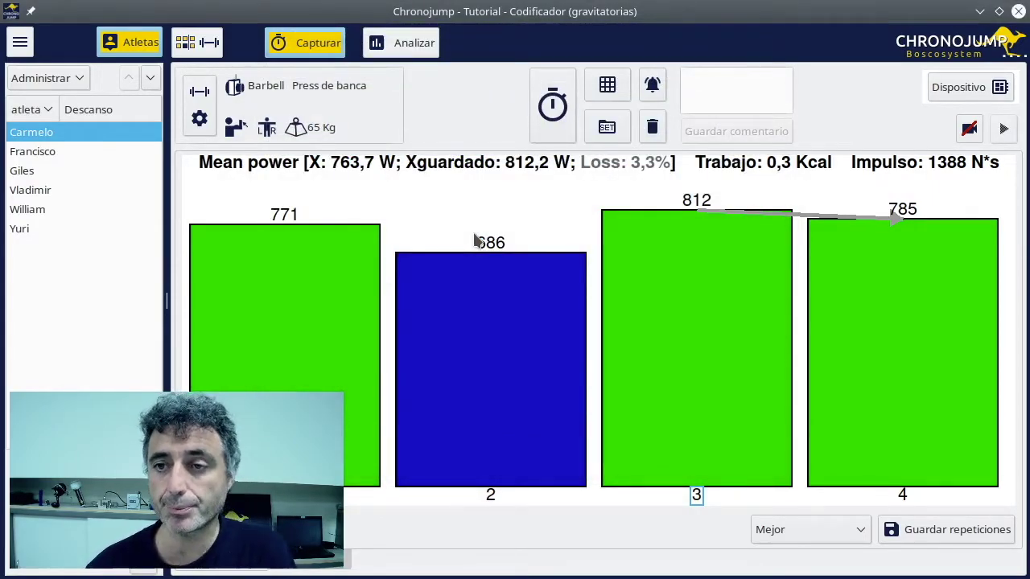
# Change the loaded series' exercise from Press de banca to Squat and recalculate the series.
pyautogui.click(198, 108)
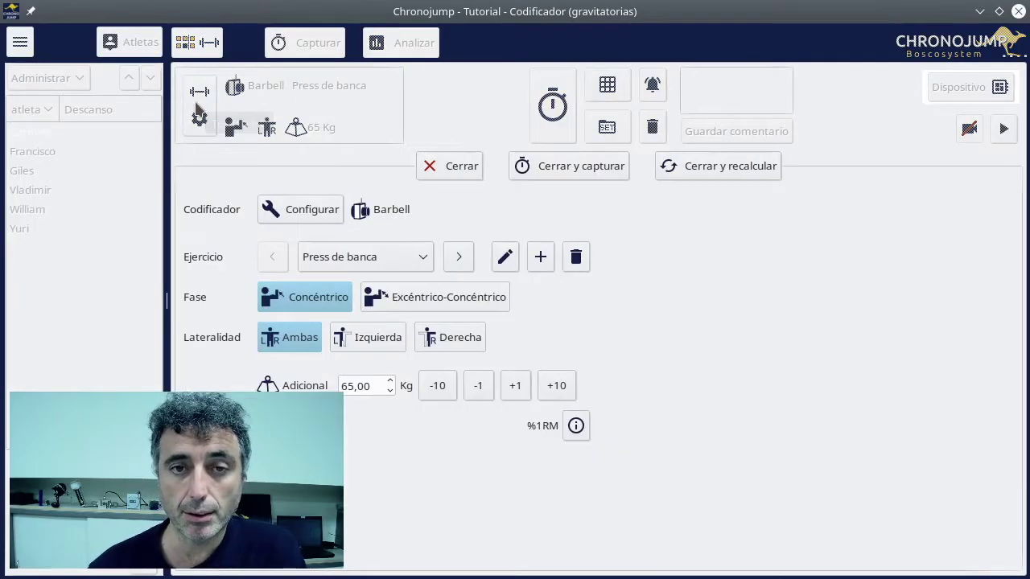
pyautogui.click(423, 256)
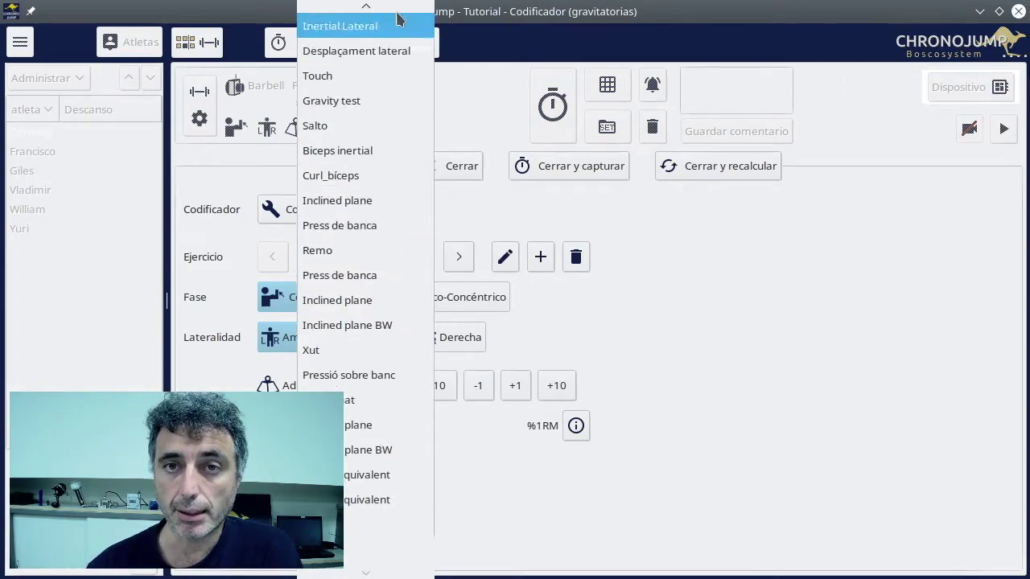
pyautogui.scroll(3, 398, 18)
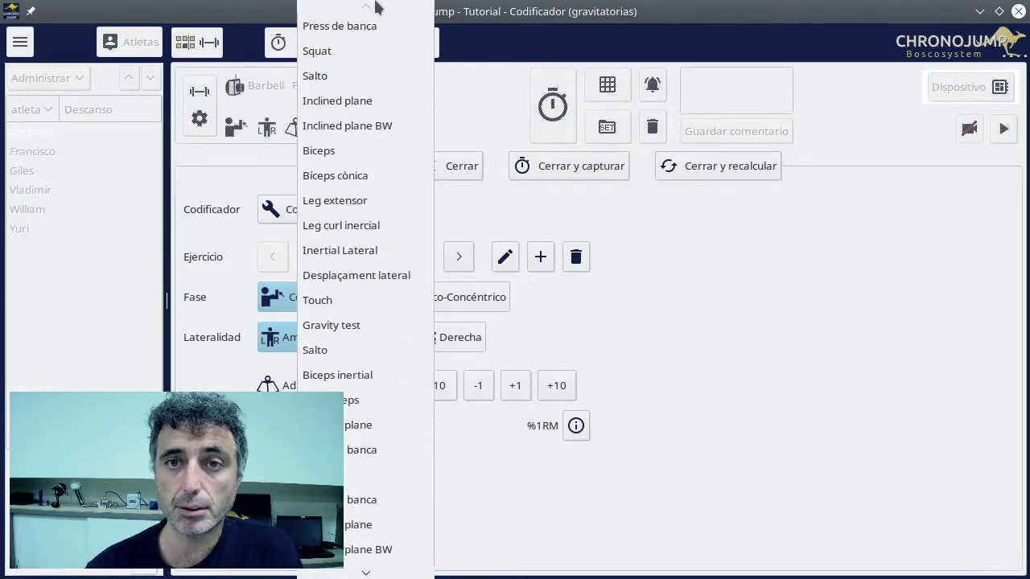
pyautogui.click(363, 51)
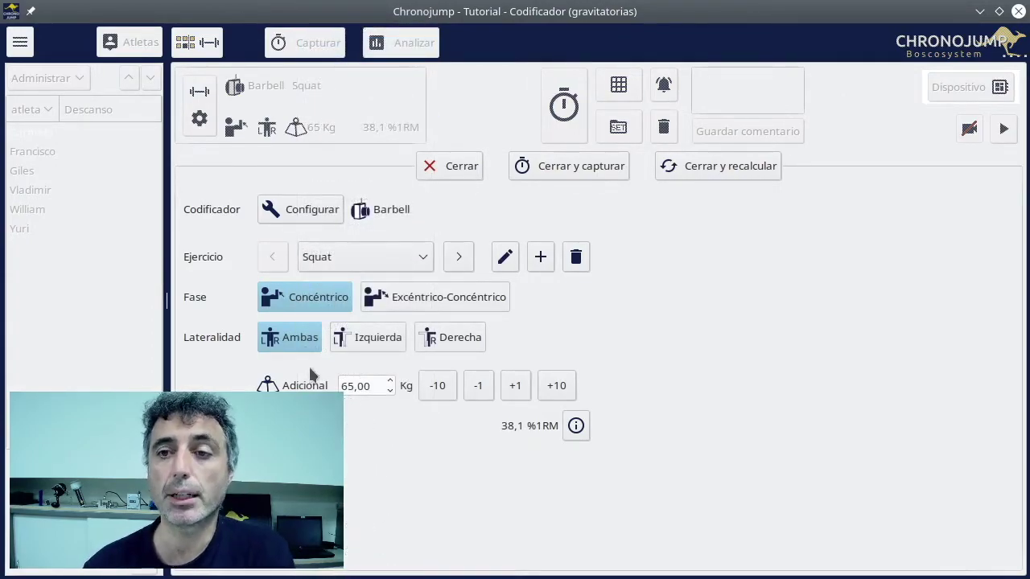
pyautogui.click(726, 165)
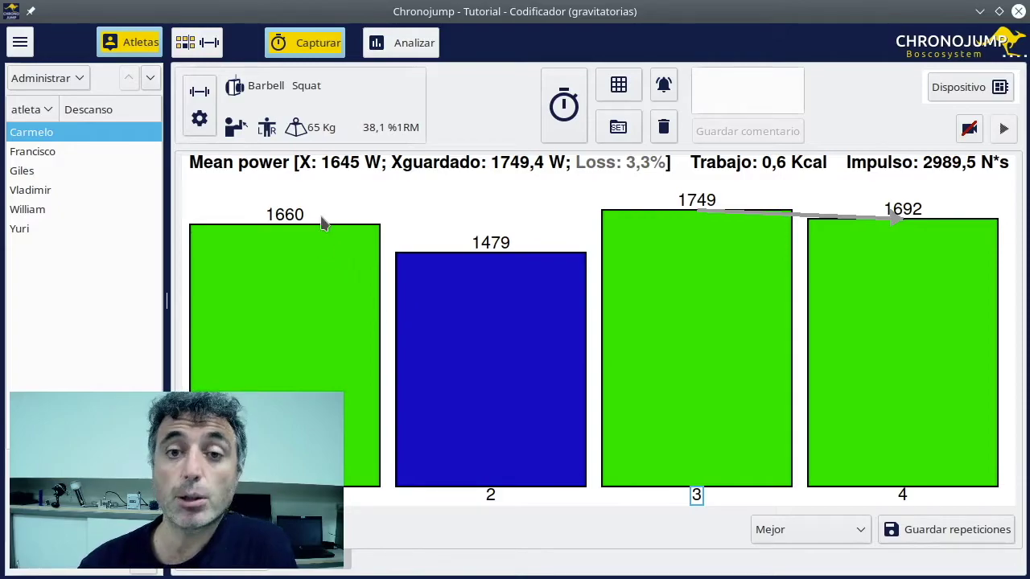
# Raise the Squat series' additional weight to 70 kg and recalculate the series.
pyautogui.click(203, 108)
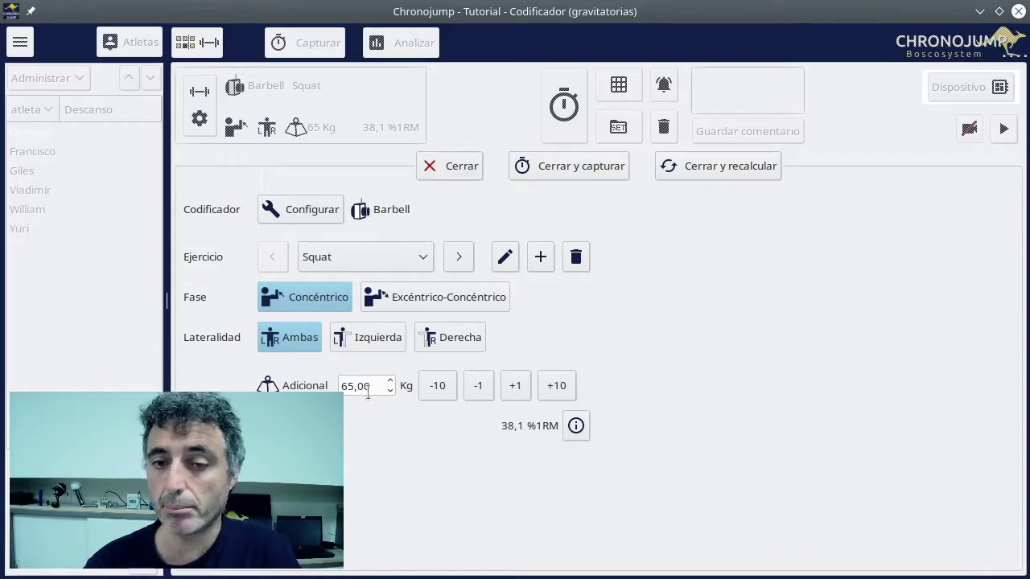
pyautogui.click(516, 386)
pyautogui.click(516, 386)
pyautogui.click(516, 387)
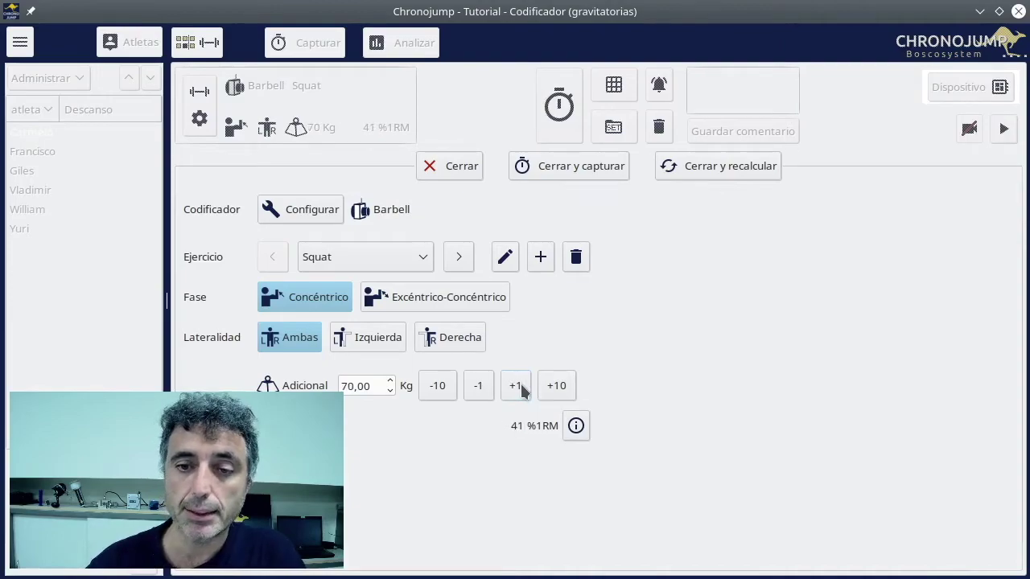
pyautogui.click(727, 167)
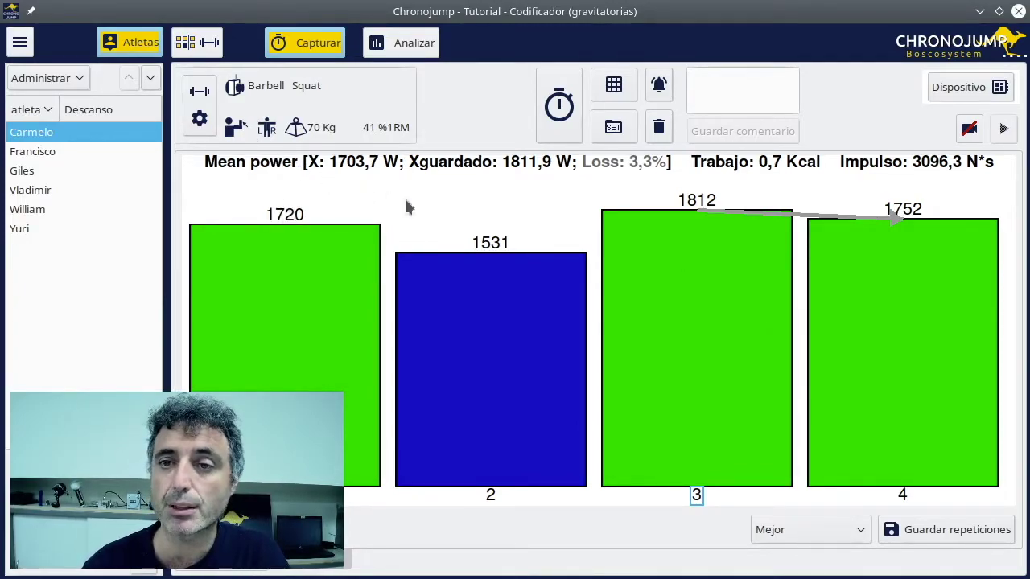
# Set the Squat series' additional weight back to 65 kg and recalculate the series.
pyautogui.click(193, 97)
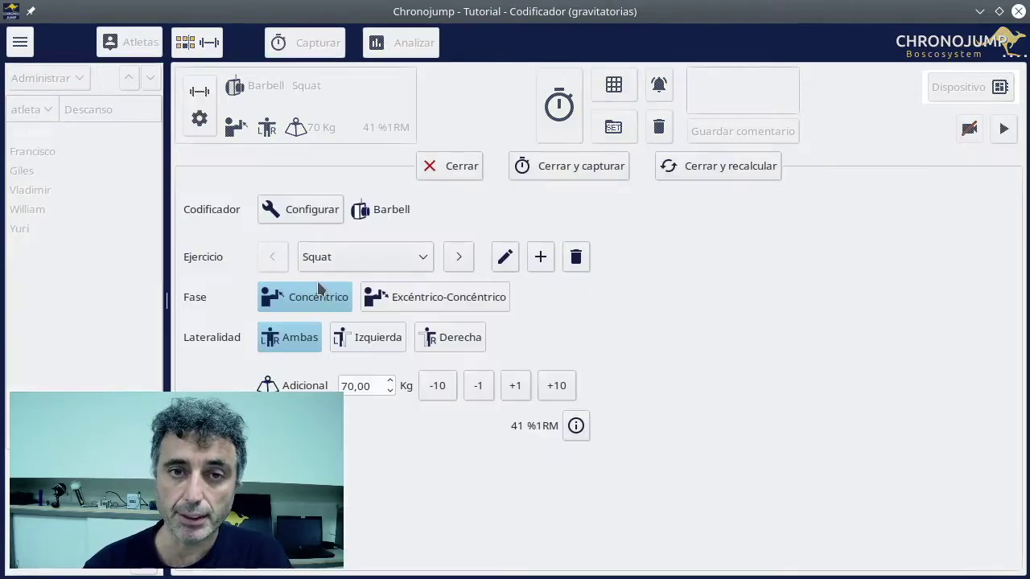
pyautogui.moveTo(378, 386); pyautogui.dragTo(248, 383)
pyautogui.press('End')
pyautogui.press('BackSpace')
pyautogui.press('BackSpace')
pyautogui.press('BackSpace')
pyautogui.press('BackSpace')
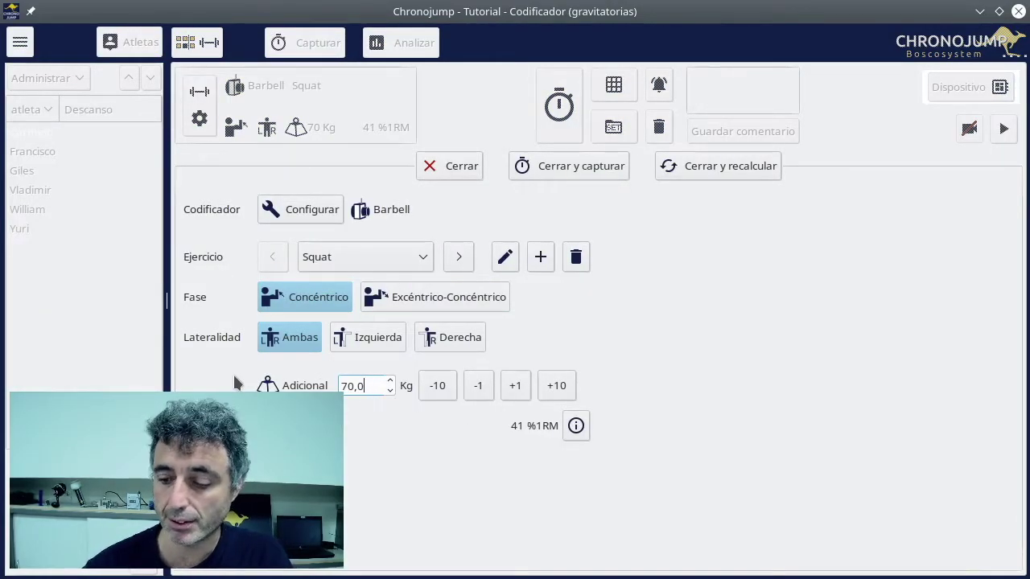
pyautogui.press('BackSpace')
pyautogui.write('65')
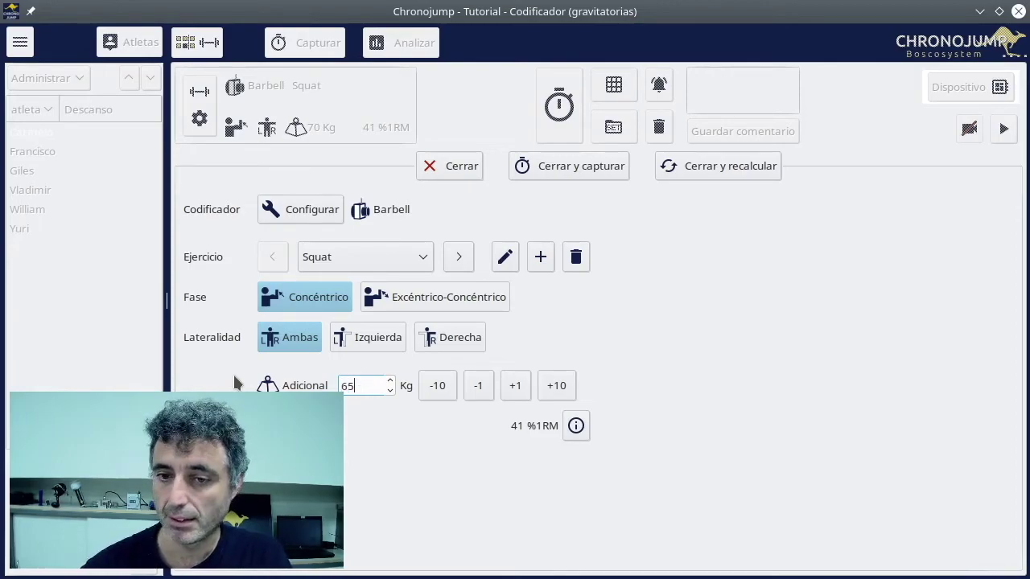
pyautogui.click(736, 166)
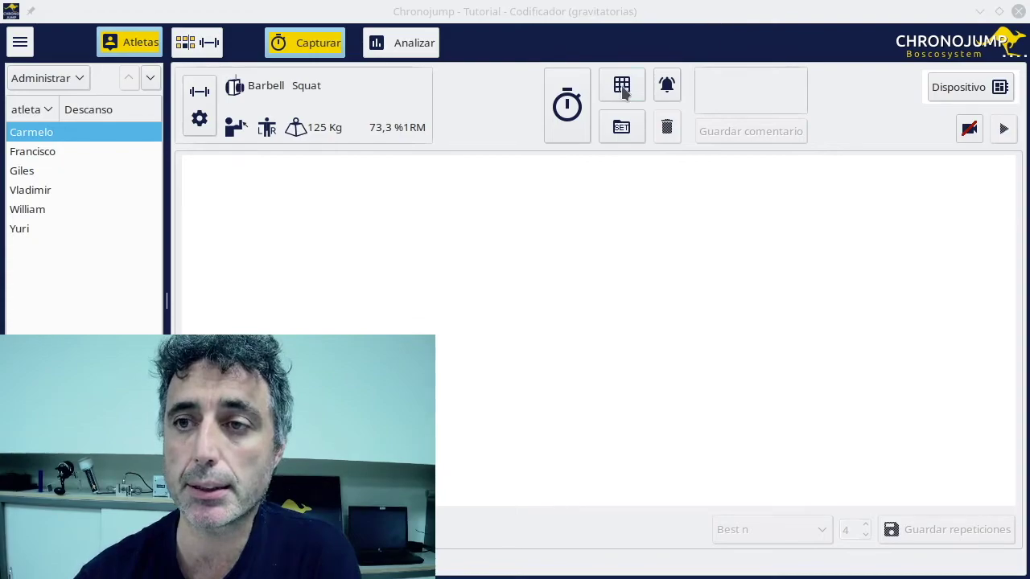
# Review the gravitational encoder summary of the session's captured series, including configuration, exercise and displaced mass, and close it.
pyautogui.click(613, 122)
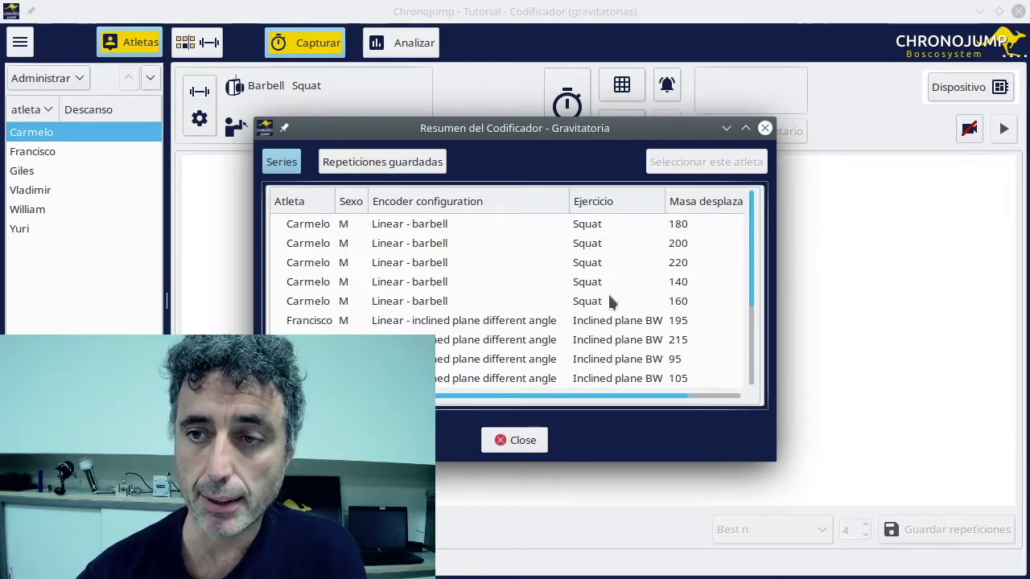
pyautogui.click(523, 441)
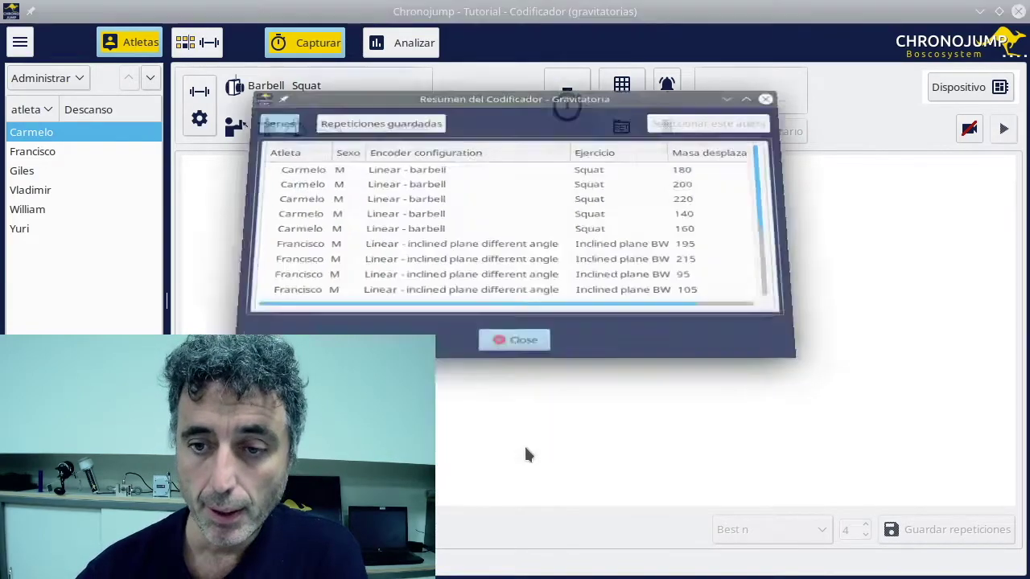
# Set up an individual analysis of the current session for the Squat exercise, keeping all saved repetitions selected.
pyautogui.click(409, 49)
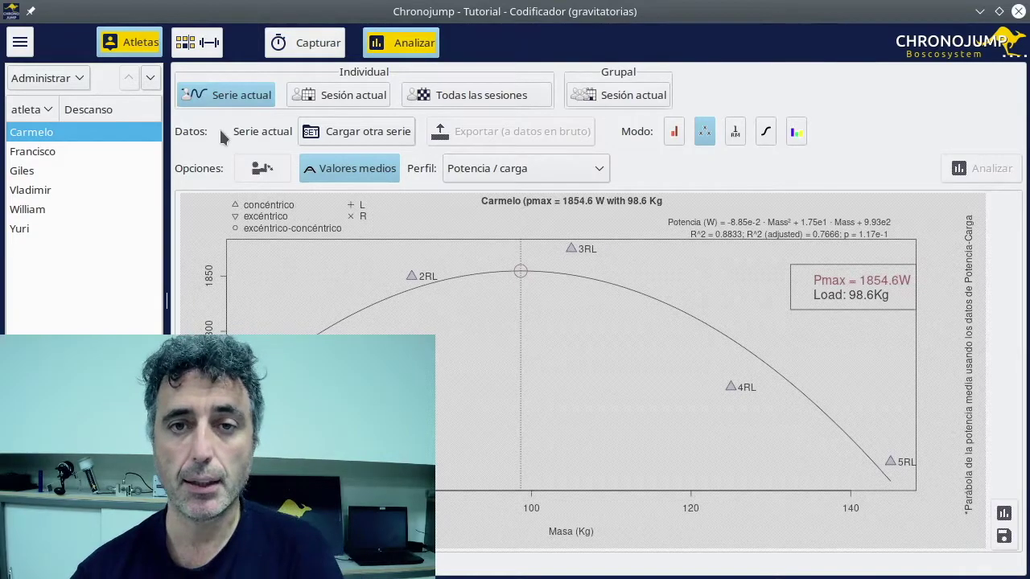
pyautogui.click(249, 97)
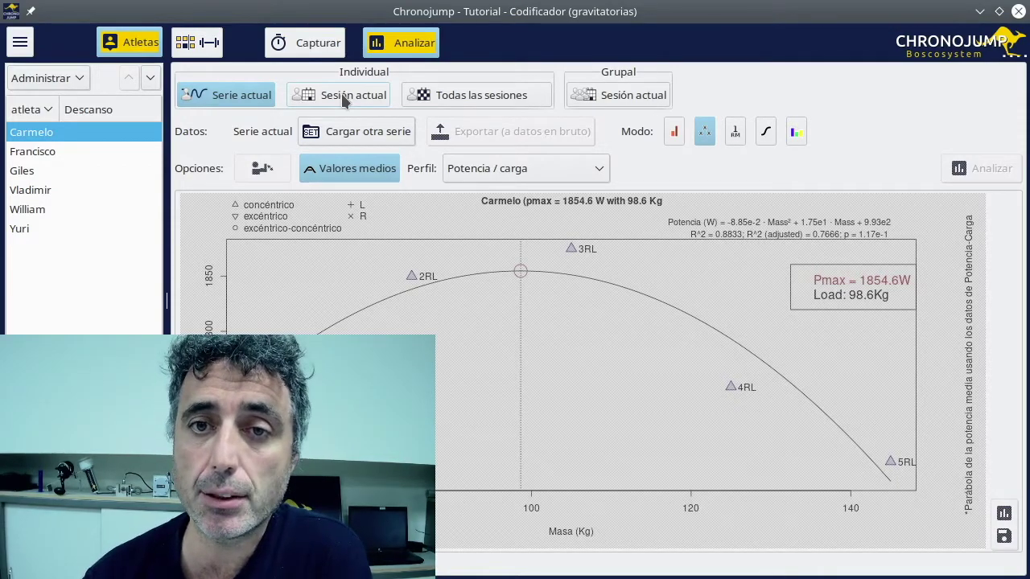
pyautogui.click(341, 93)
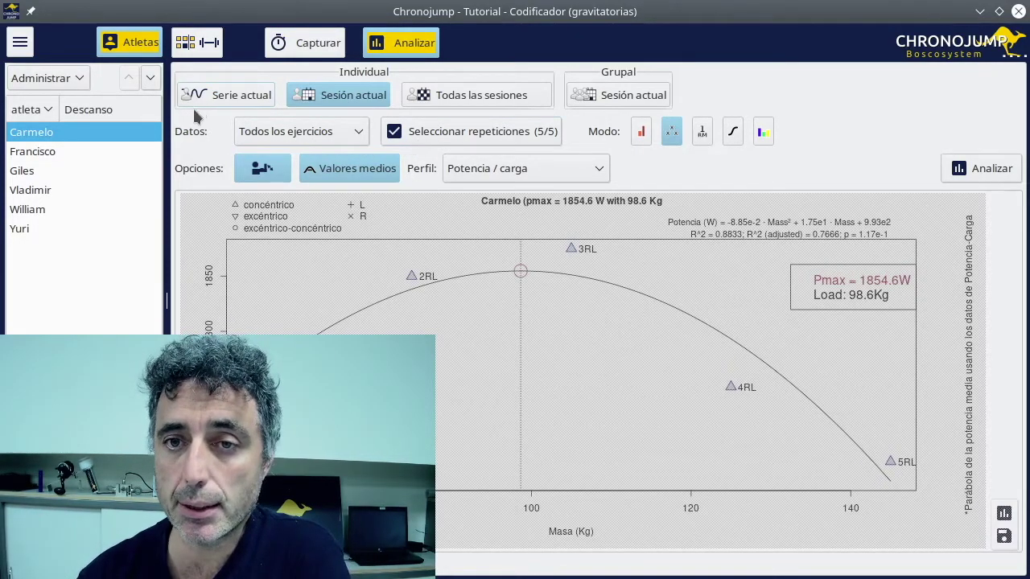
pyautogui.click(347, 132)
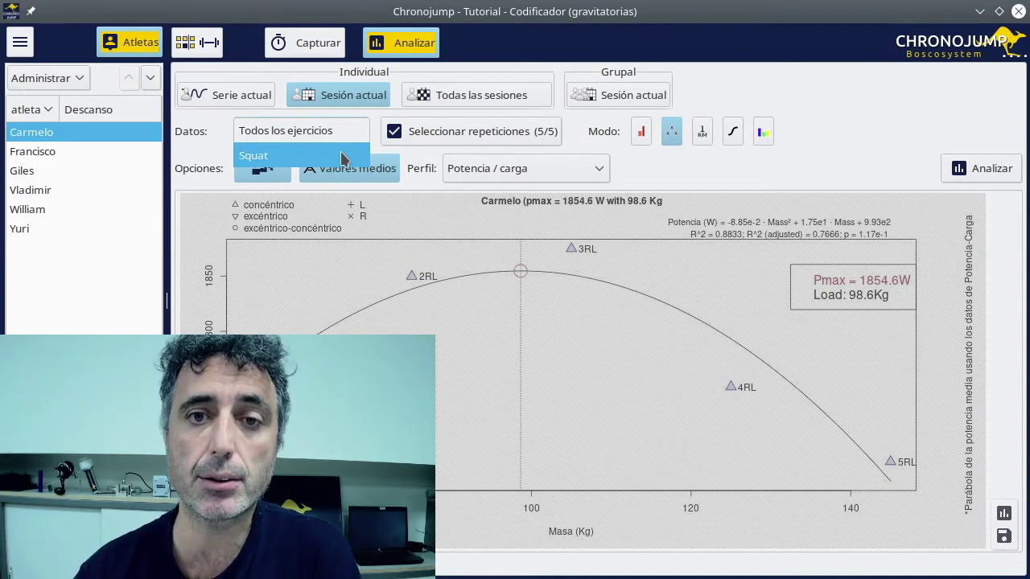
pyautogui.click(344, 157)
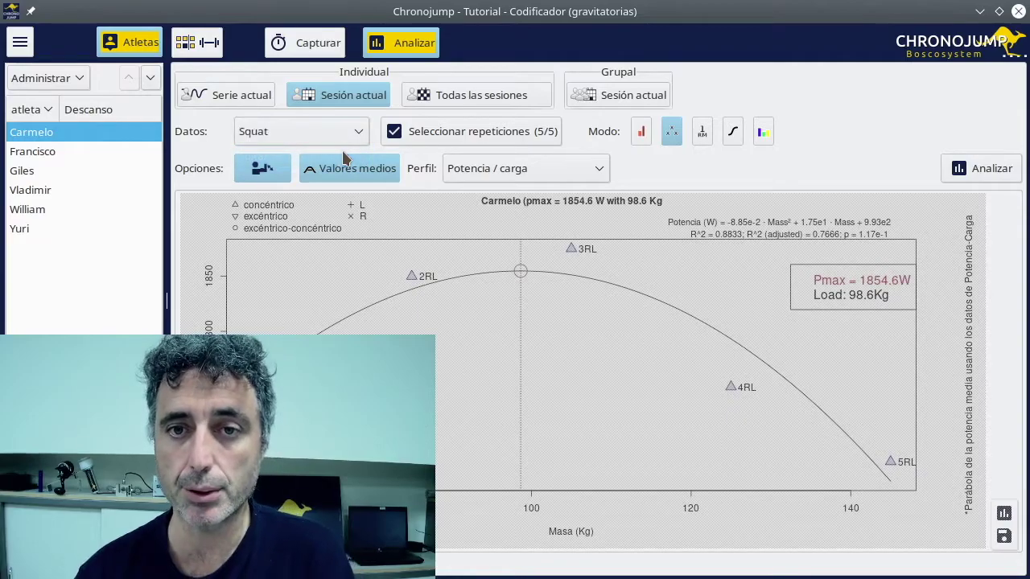
pyautogui.click(474, 137)
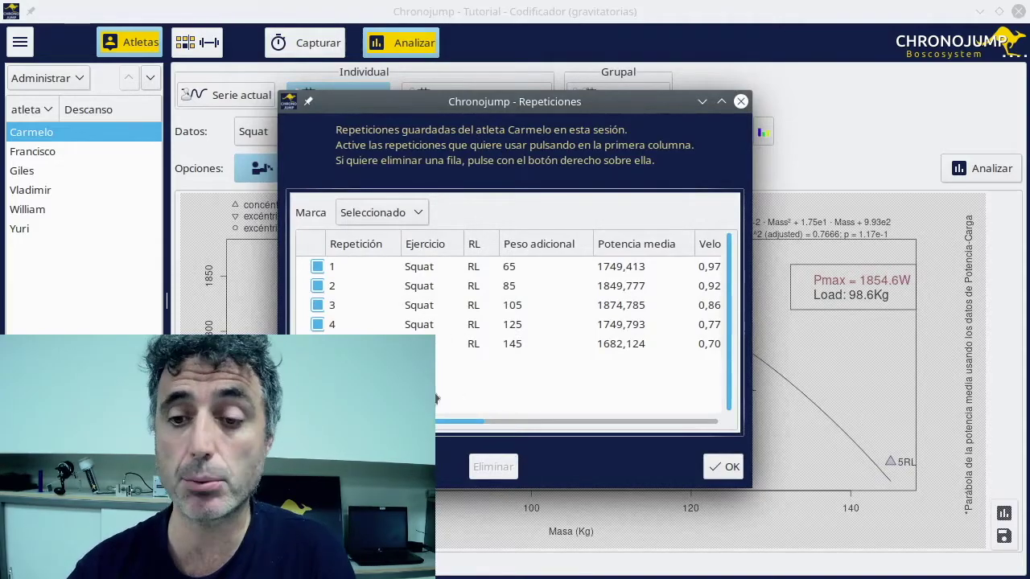
pyautogui.click(724, 468)
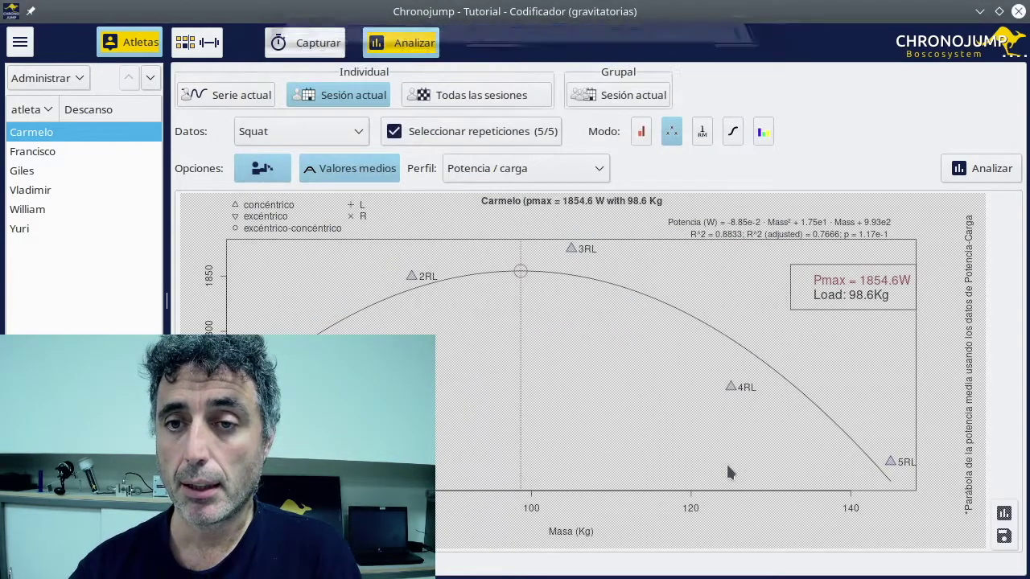
# Run the analysis in profile mode with mean values and the Potencia / carga profile.
pyautogui.click(674, 134)
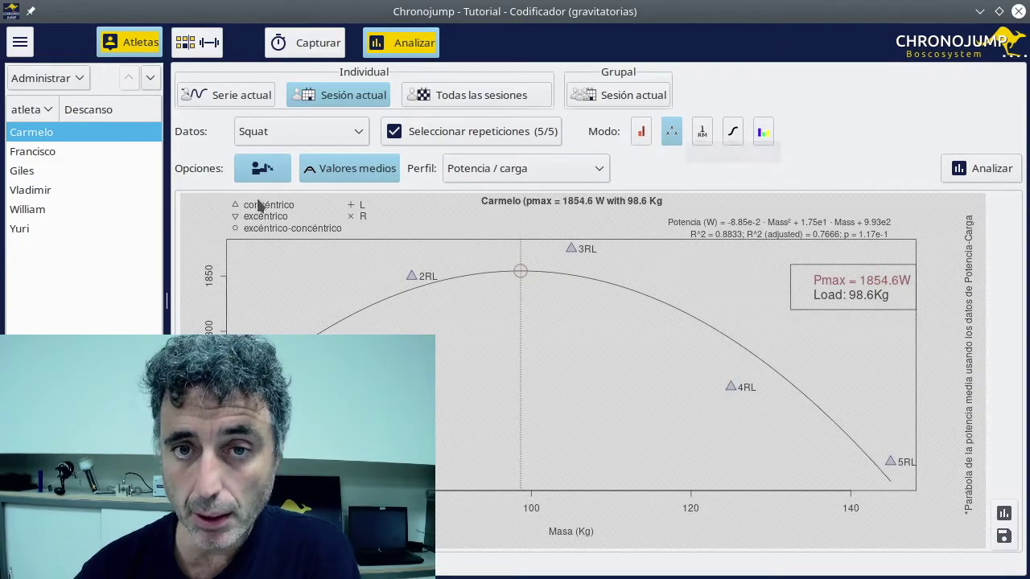
pyautogui.click(599, 171)
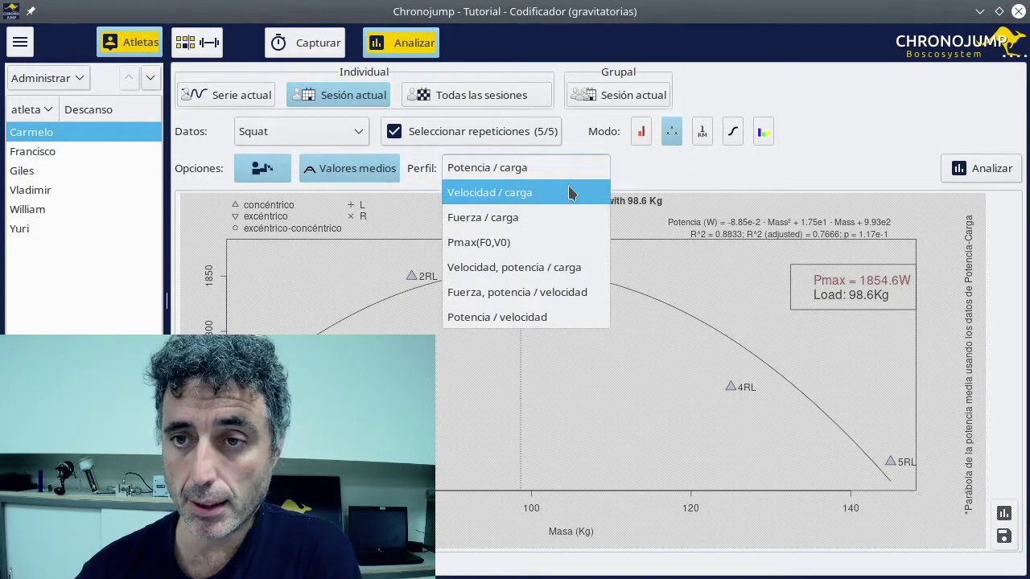
pyautogui.click(531, 167)
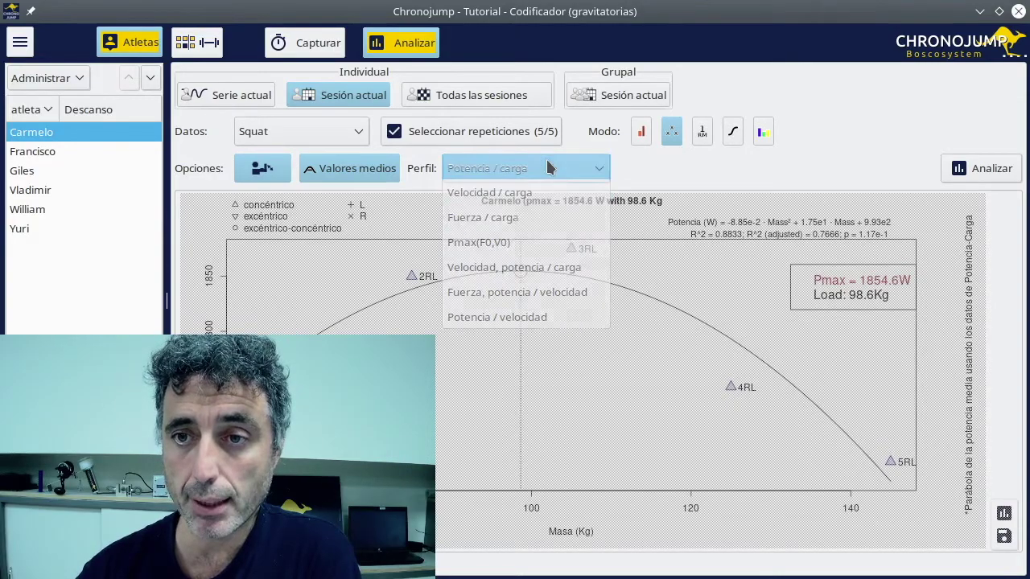
pyautogui.click(996, 169)
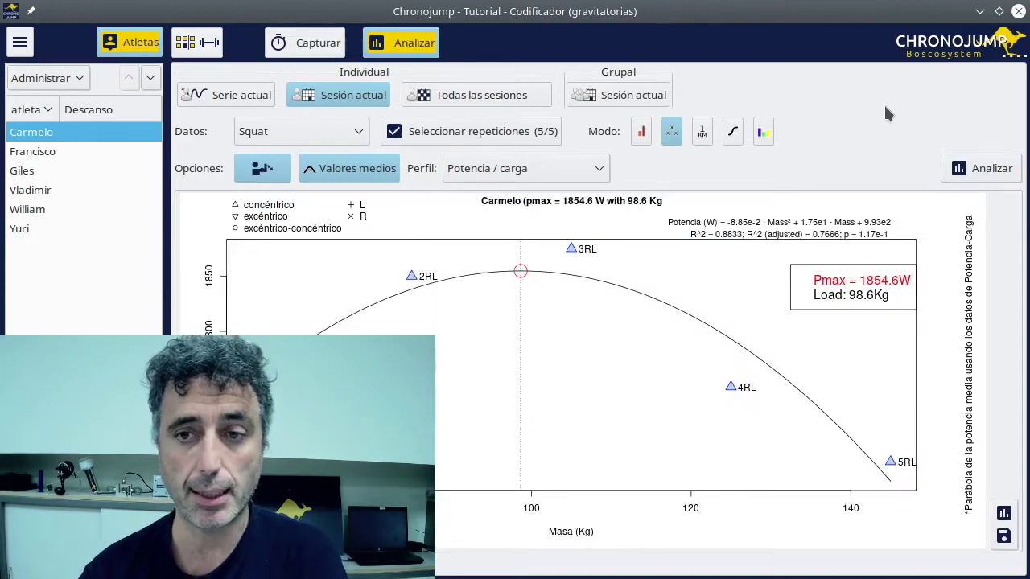